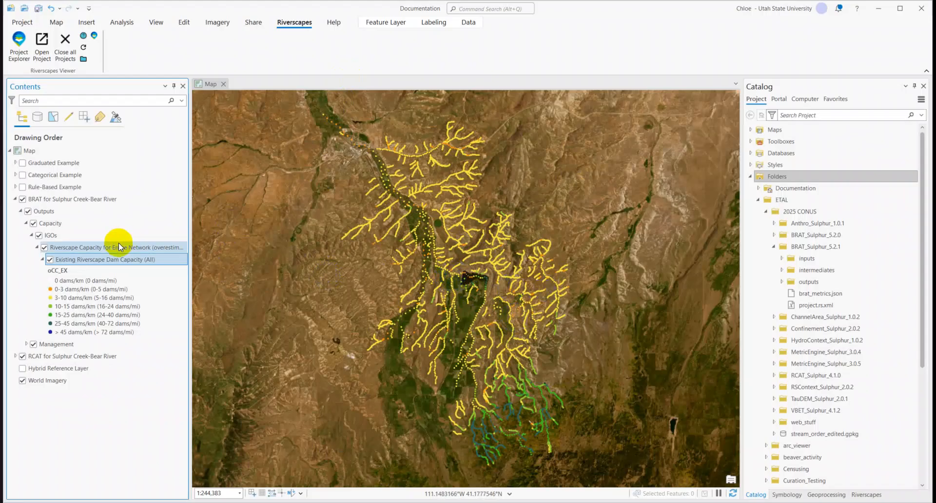
- Save the Existing Riverscape Dam Capacity (All) layer as a layer file named oCC_EX.lyrx in the Documentation folder
right_click(84, 260)
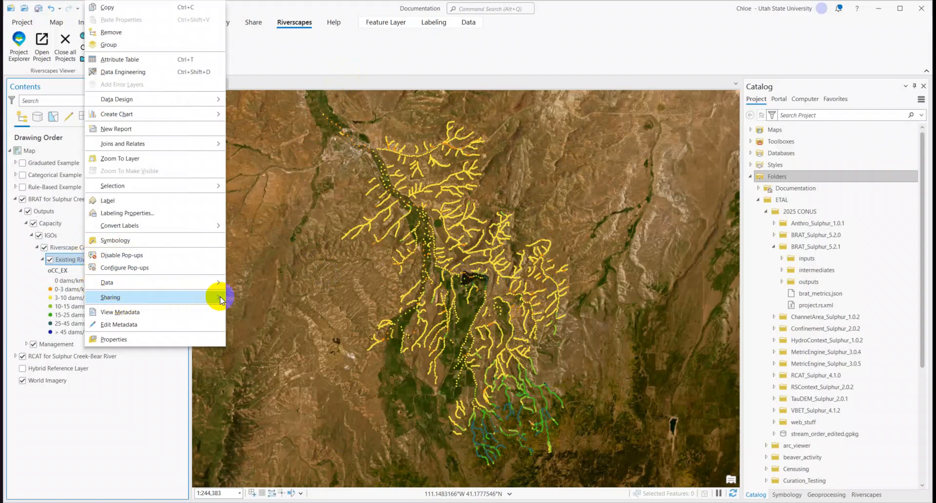
mouse_move(221, 297)
left_click(260, 301)
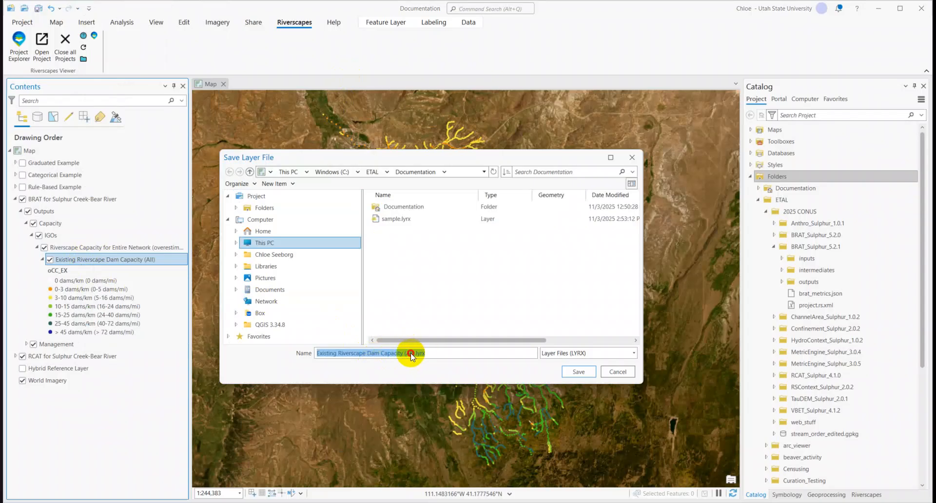
left_click(413, 353)
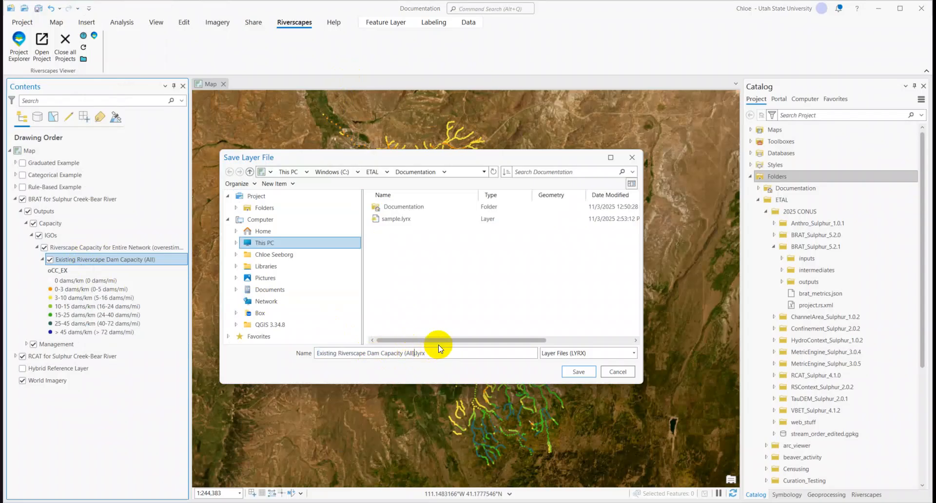
key("BackSpace")
key("BackSpace")
key("BackSpace")
key("BackSpace")
key("BackSpace")
key("BackSpace")
key("BackSpace")
key("BackSpace")
key("BackSpace")
key("BackSpace")
key("BackSpace")
key("BackSpace")
key("BackSpace")
key("BackSpace")
key("BackSpace")
key("BackSpace")
key("BackSpace")
key("BackSpace")
key("BackSpace")
key("BackSpace")
key("BackSpace")
key("BackSpace")
key("BackSpace")
key("BackSpace")
key("BackSpace")
key("BackSpace")
key("BackSpace")
key("BackSpace")
key("BackSpace")
key("BackSpace")
key("BackSpace")
key("BackSpace")
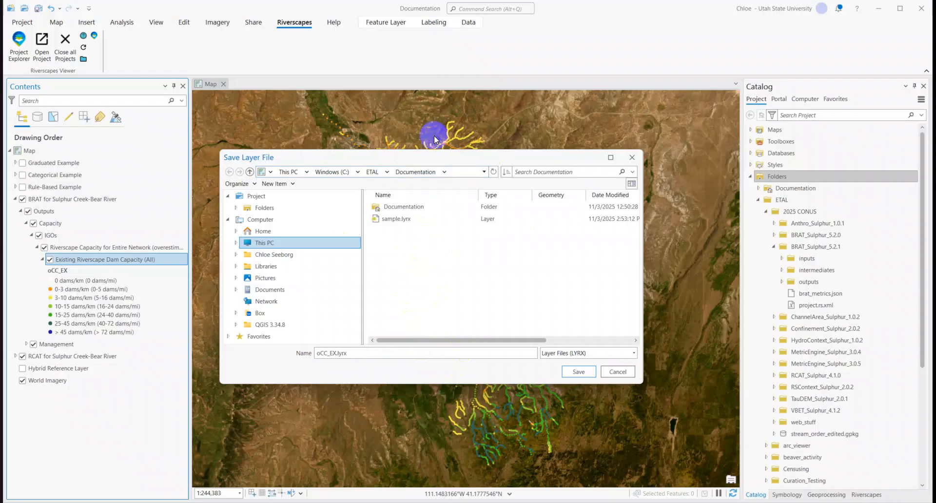
left_click(575, 372)
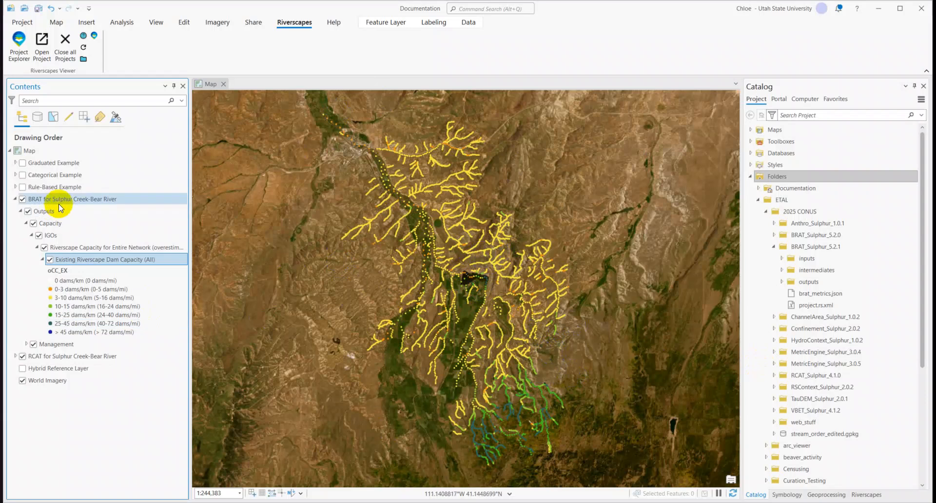
- Hide the Existing Riverscape Dam Capacity (All) layer and display the Graduated Example layer on the map
left_click(50, 259)
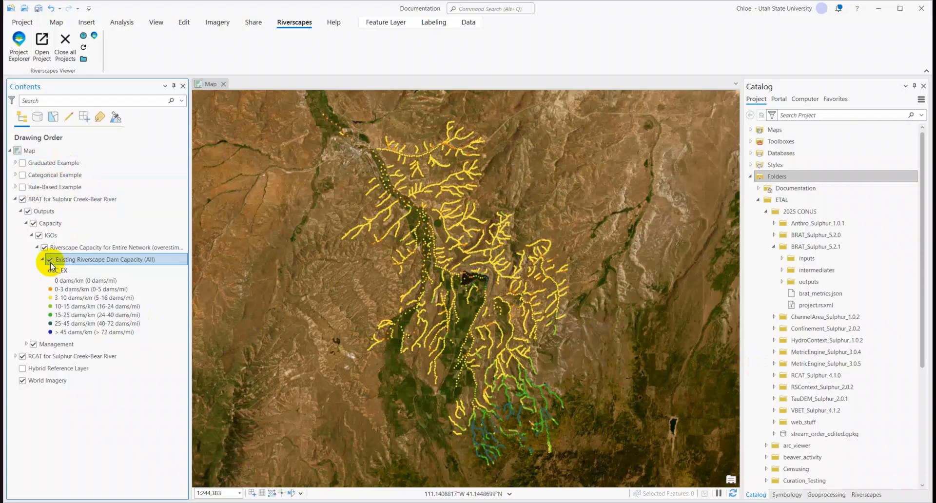
left_click(44, 164)
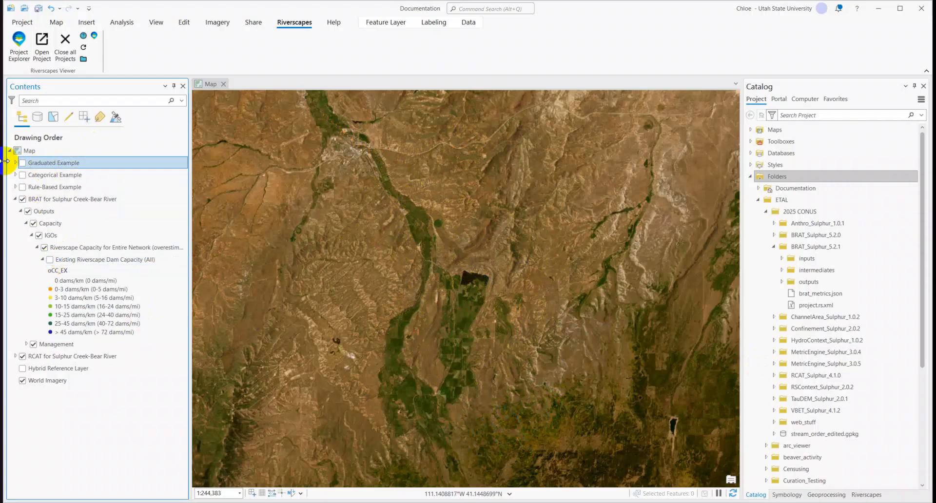
left_click(23, 163)
left_click(486, 177)
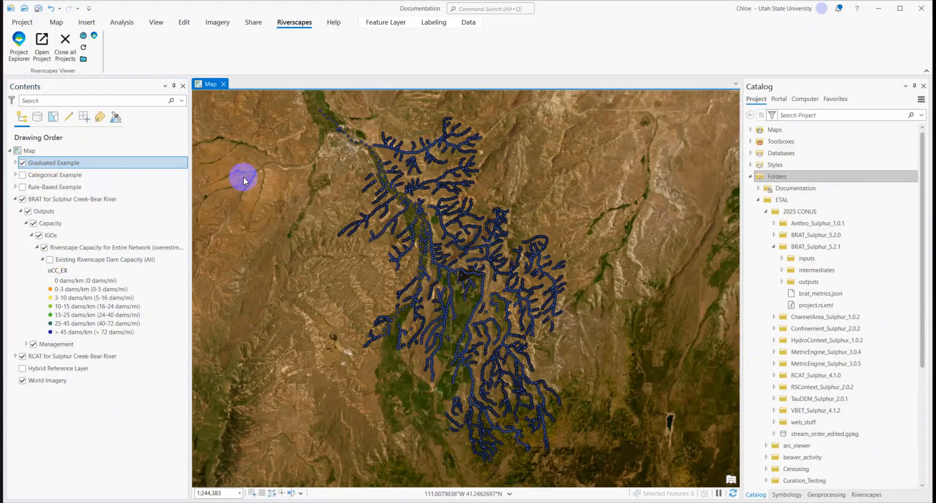
- Import the symbology from oCC_EX.lyrx onto the Graduated Example layer, matching on the oCC_EX value field and maintaining ranges
right_click(79, 163)
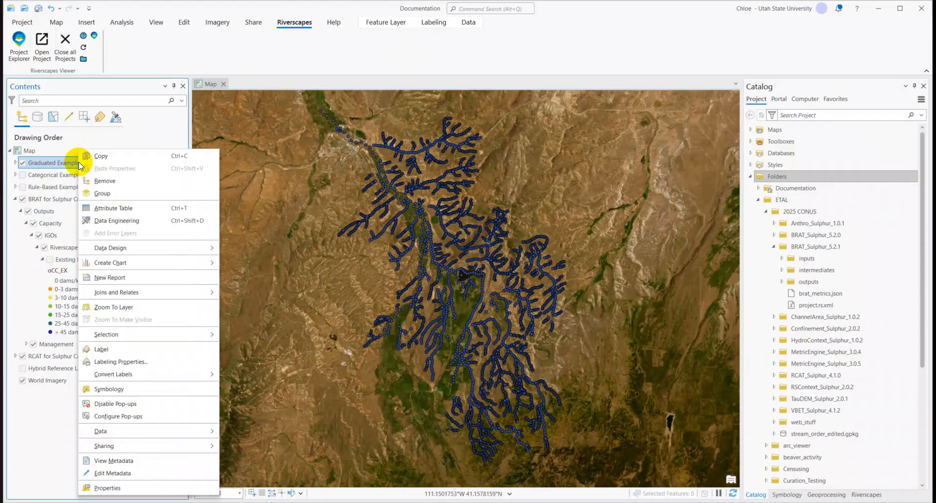
left_click(108, 389)
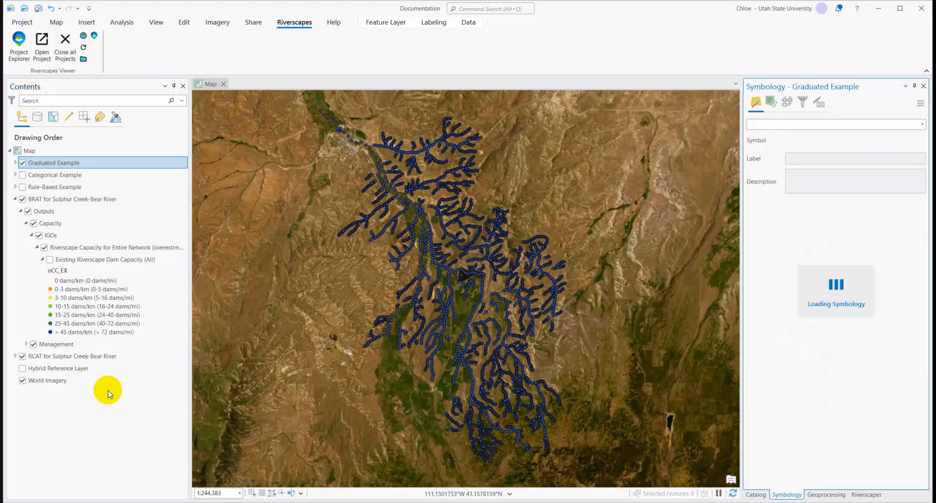
left_click(920, 103)
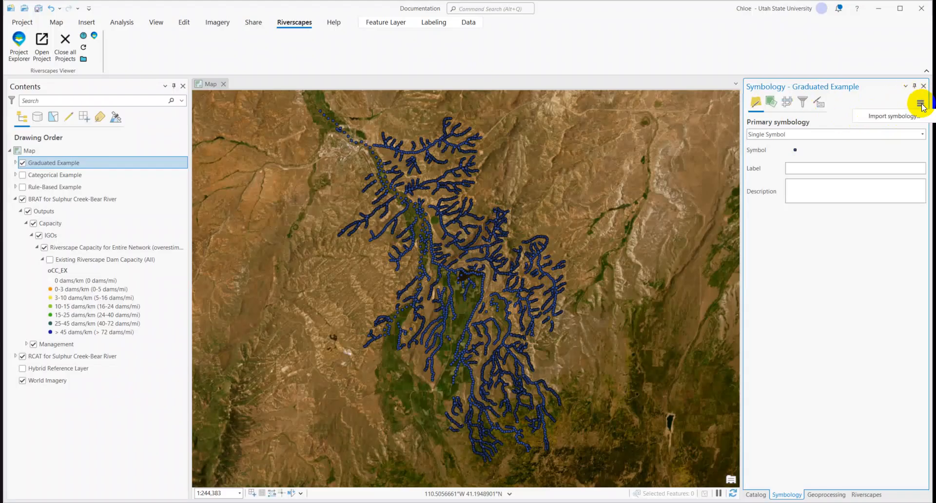
left_click(885, 117)
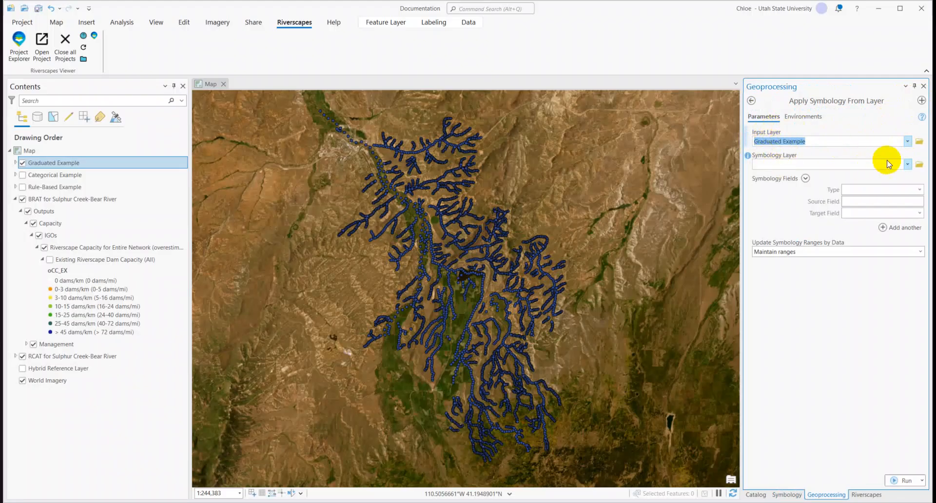
left_click(920, 166)
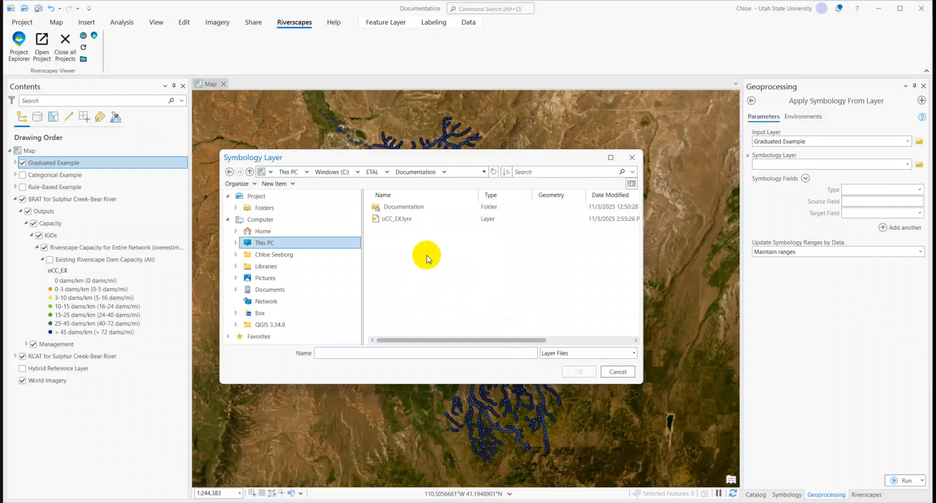
left_click(387, 220)
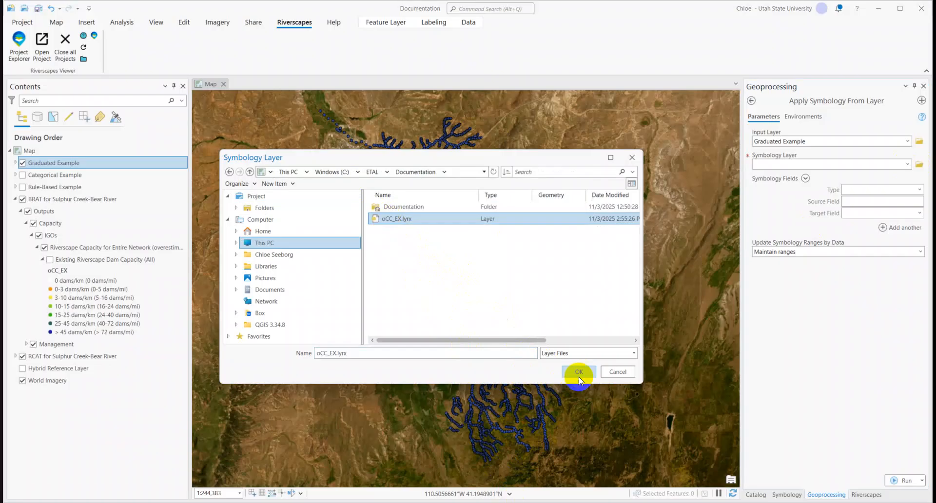
left_click(579, 371)
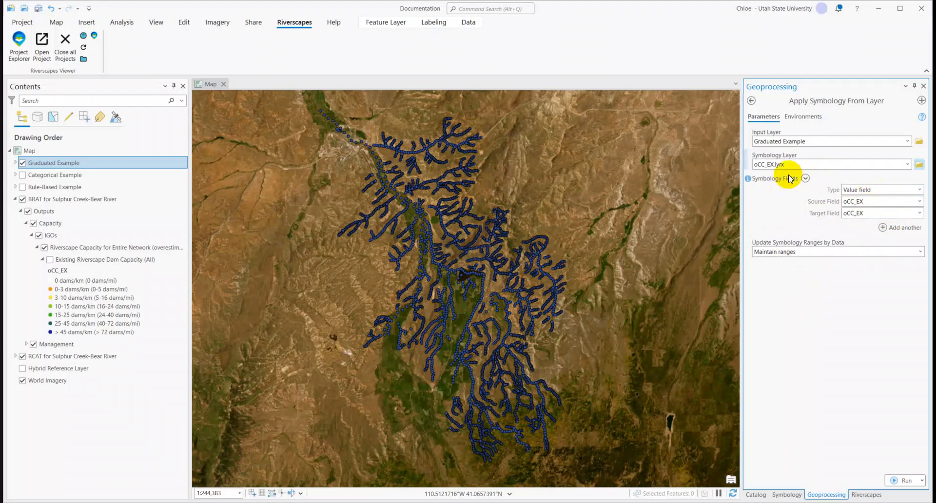
left_click(901, 481)
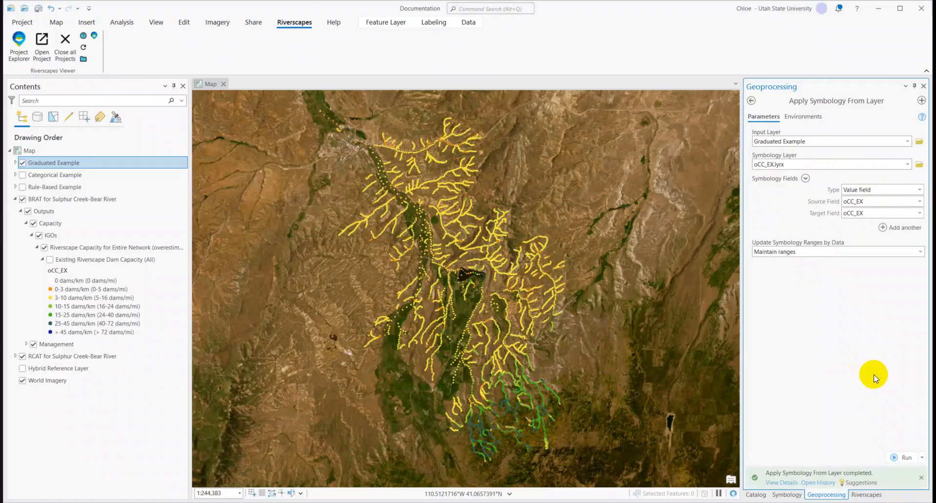
left_click_drag(473, 200, 474, 210)
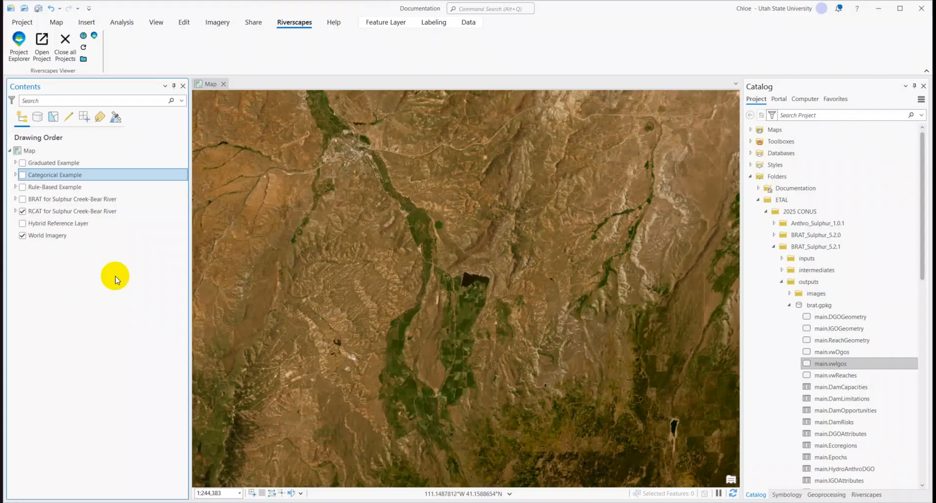
- Display the Graduated Example layer and change its primary symbology to Graduated Colors
left_click(22, 163)
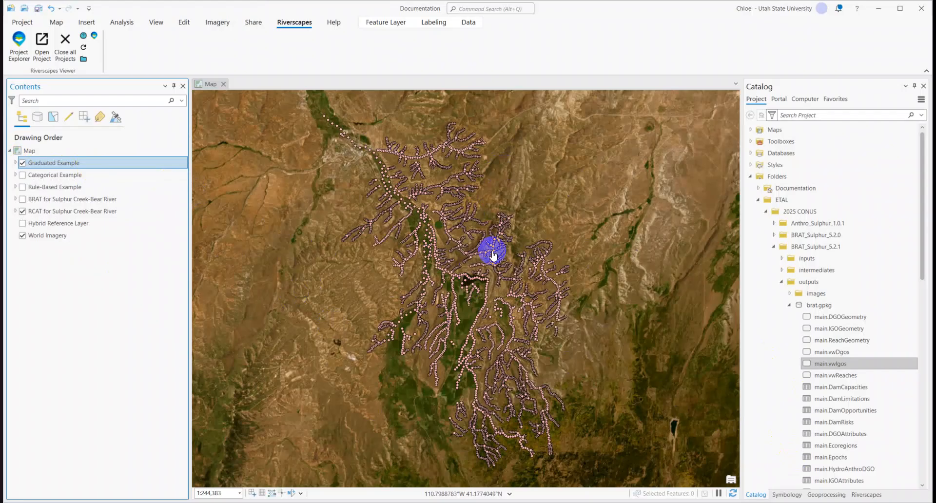
right_click(92, 164)
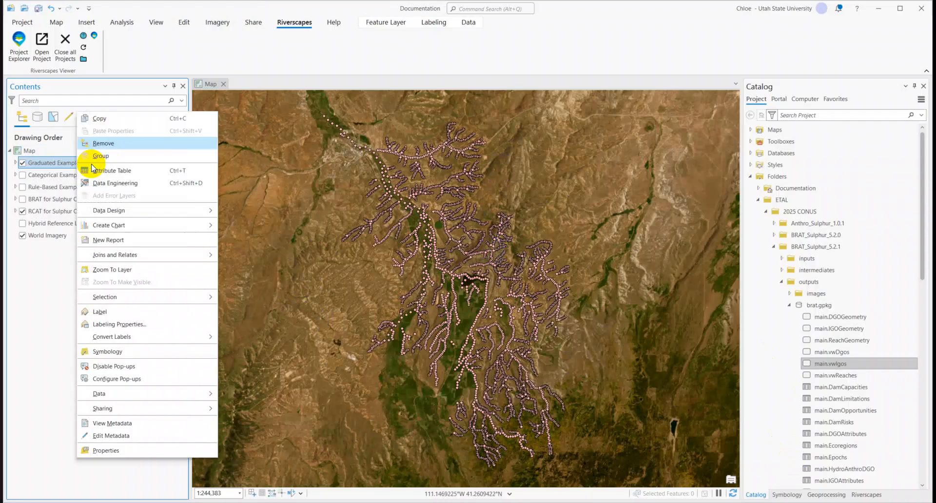
left_click(107, 353)
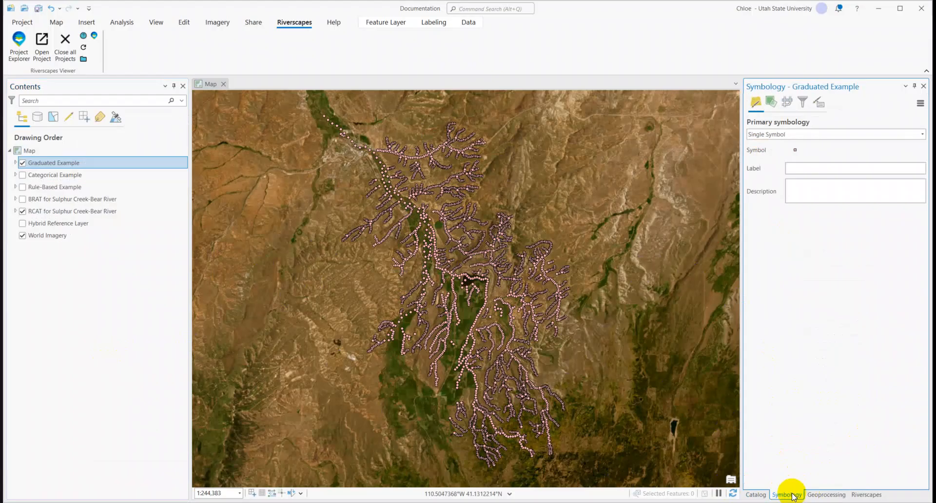
left_click(923, 87)
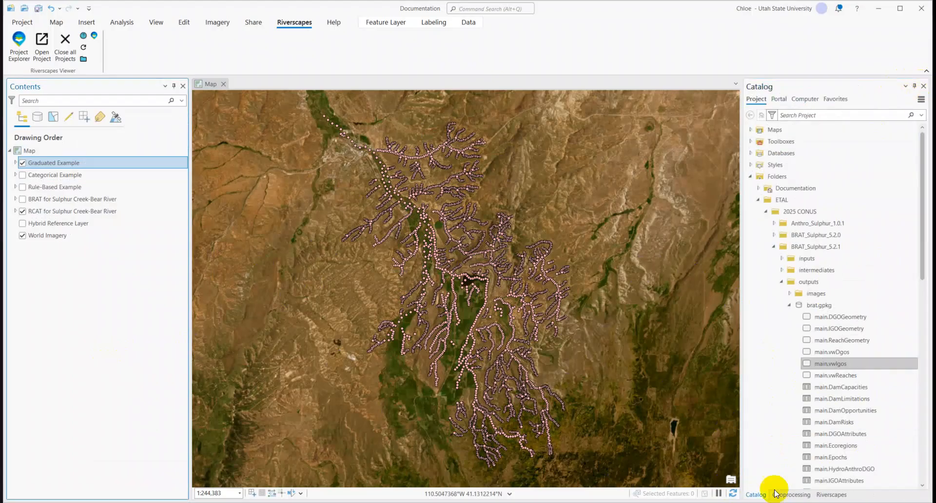
right_click(49, 166)
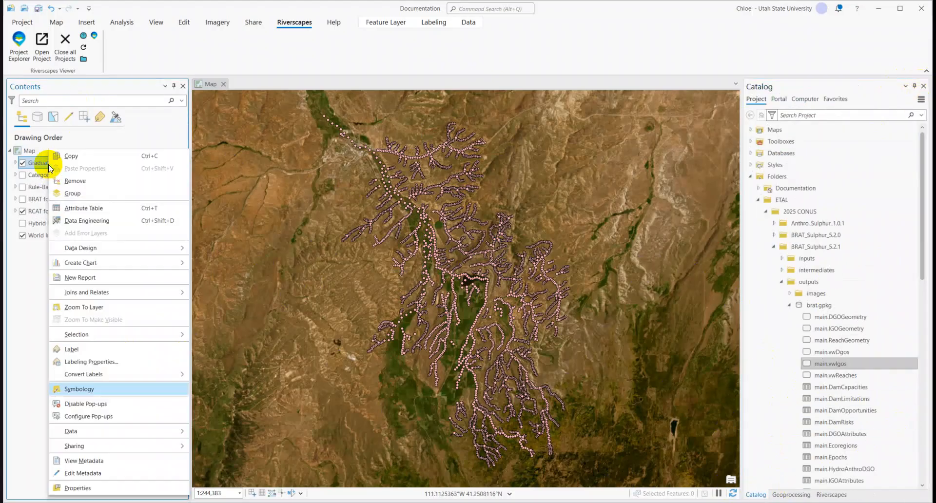
left_click(108, 386)
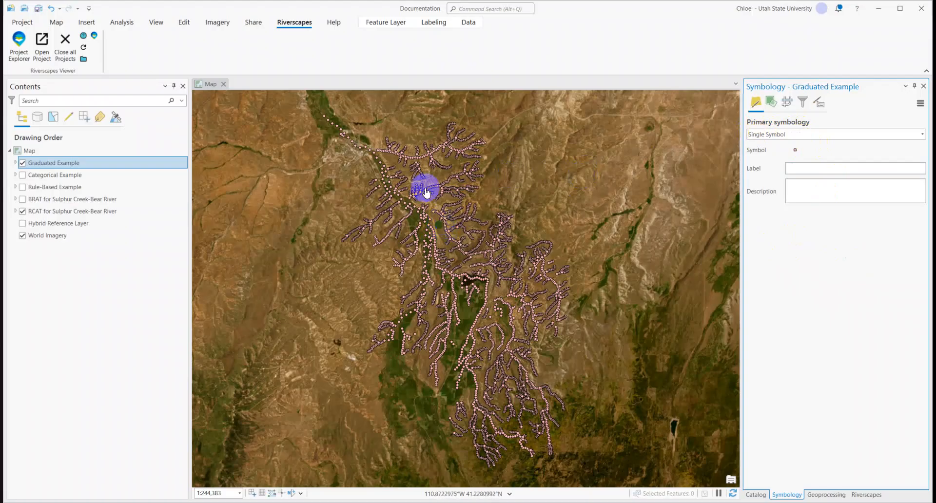
left_click(922, 138)
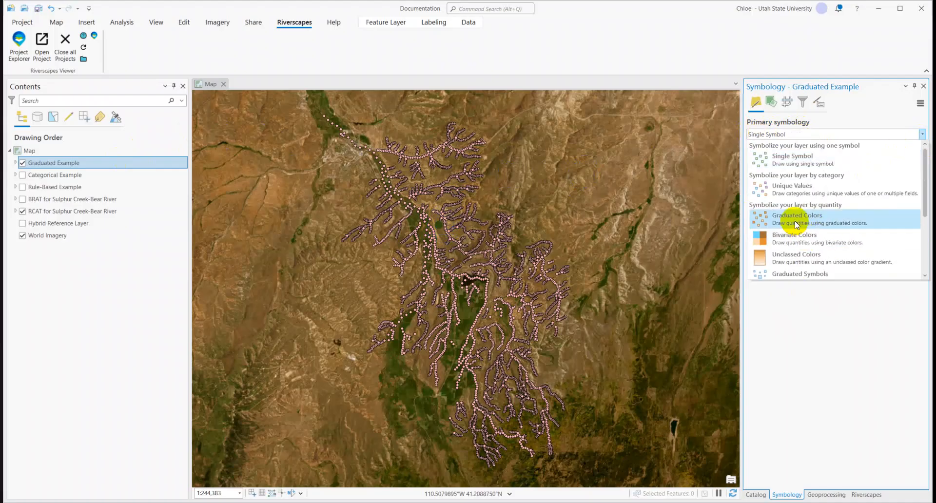
left_click(795, 221)
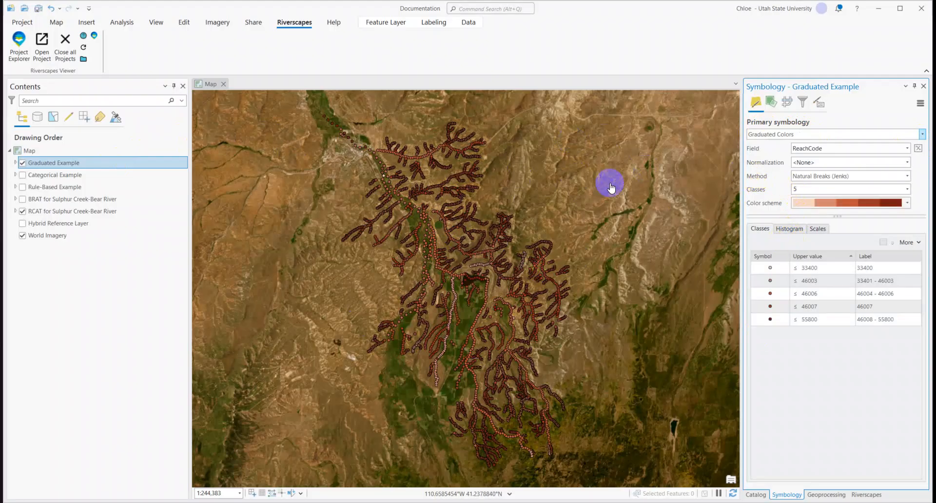
- Base the Graduated Example layer's graduated colors on the oCC_EX field and divide them into 8 classes
left_click(17, 200)
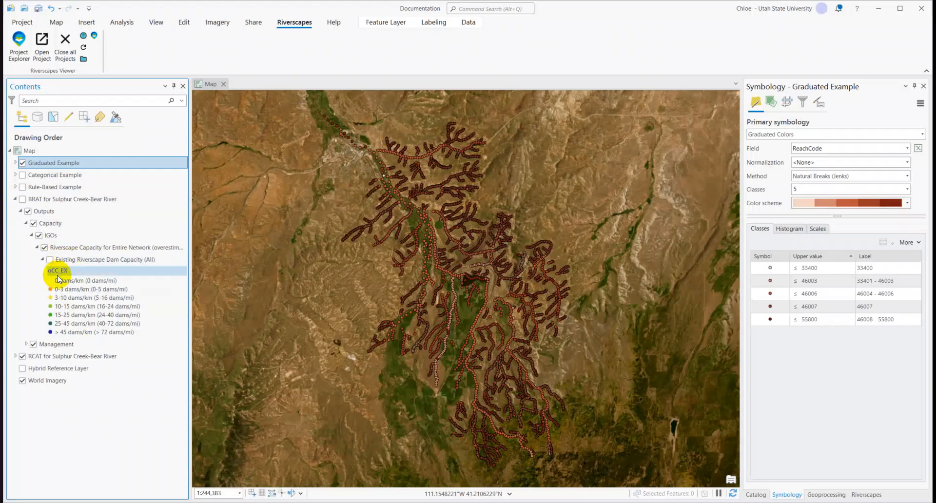
left_click(908, 148)
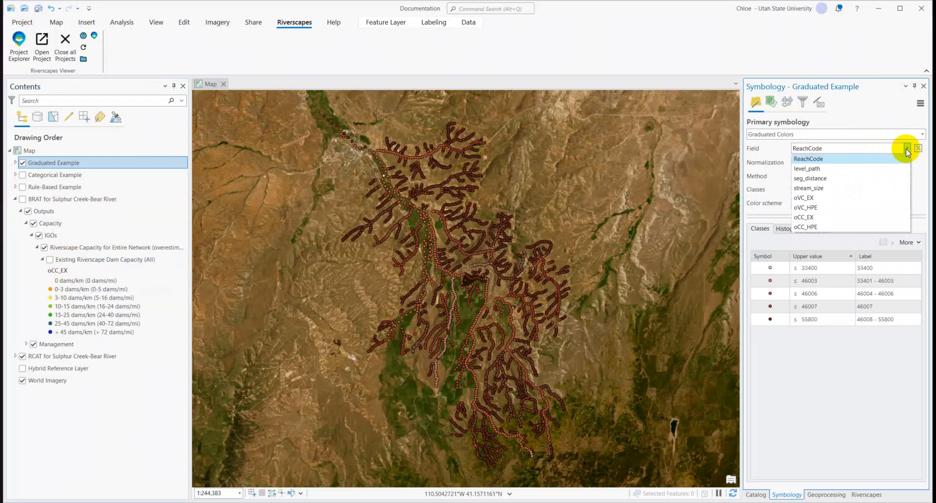
left_click(812, 218)
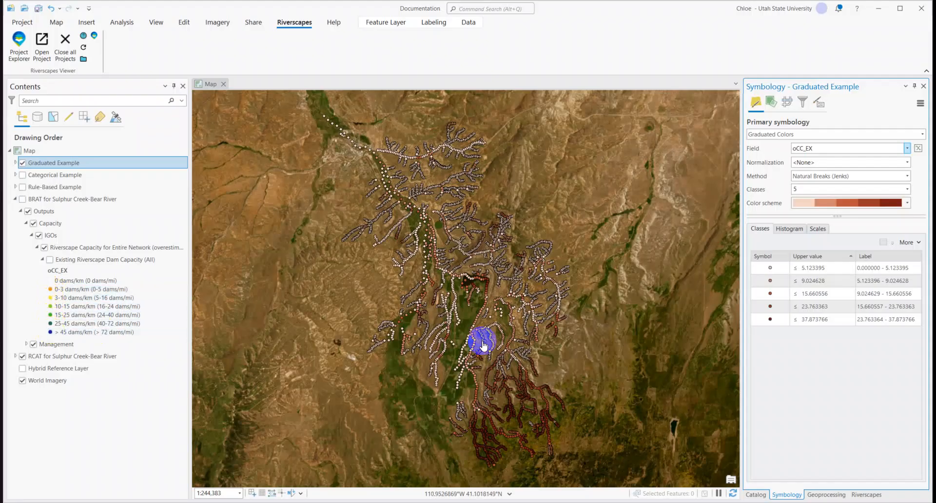
left_click(907, 190)
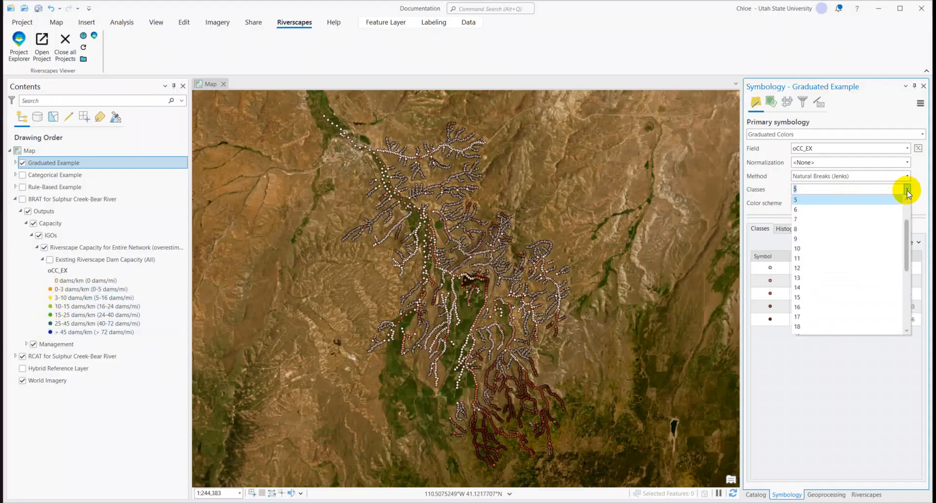
left_click(824, 227)
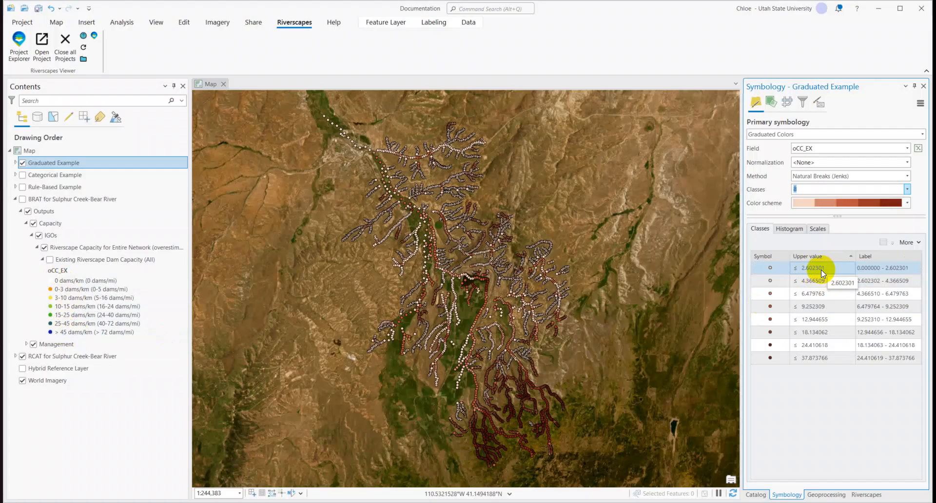
- Set upper values of 0, 3 and 10 for the lower class breaks of the Graduated Example layer
double_click(839, 269)
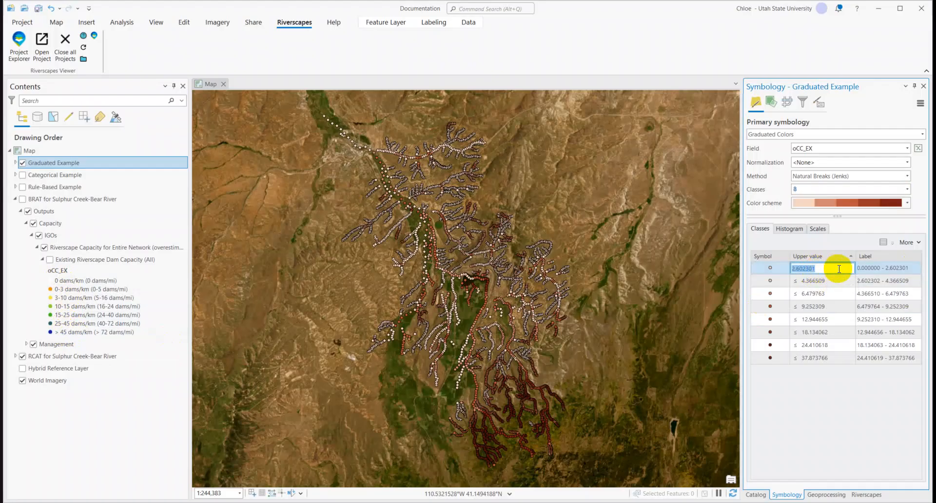
type("0")
key("Return")
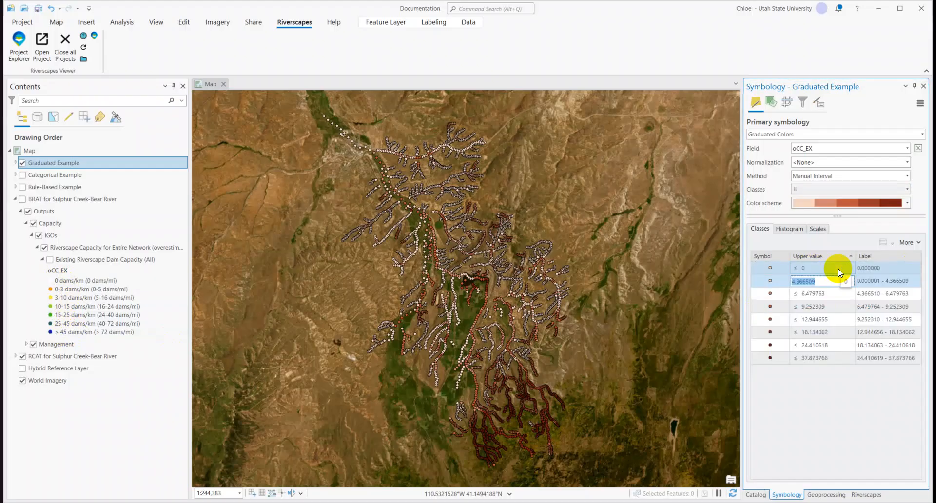
type("3")
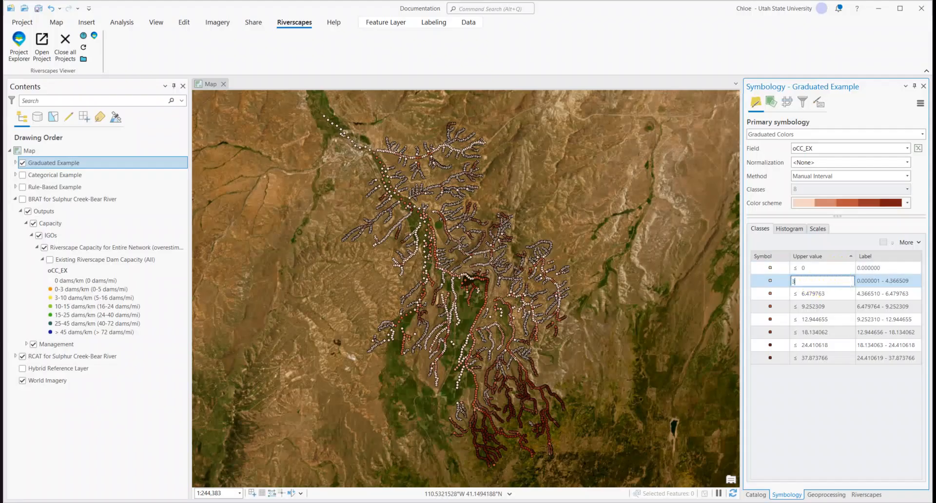
key("Return")
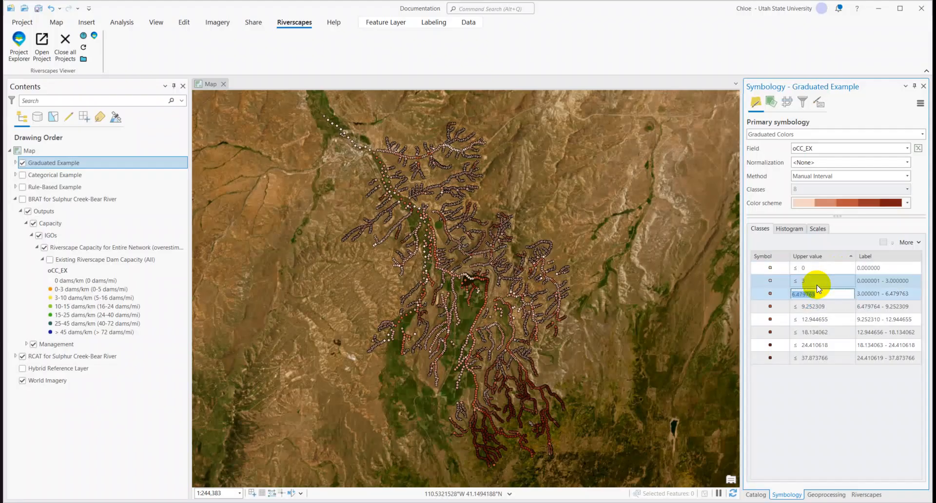
key("Return")
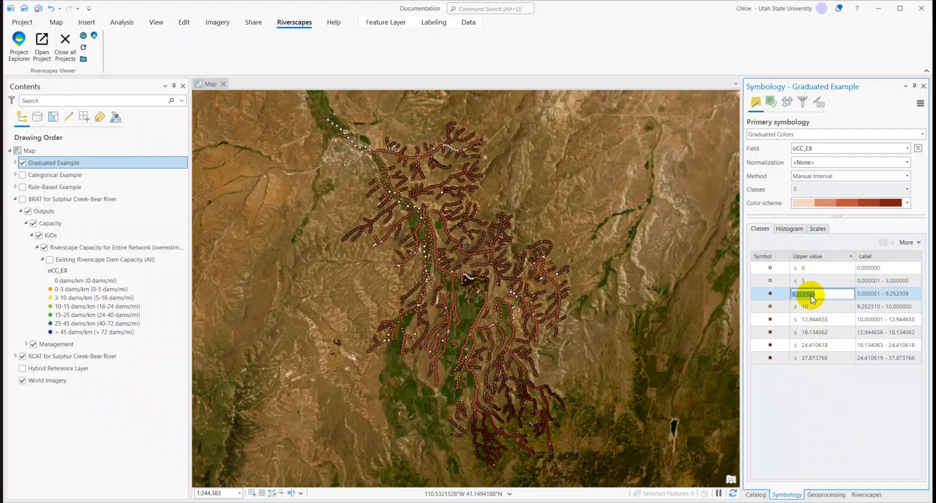
- Set the upper value of the Graduated Example layer's last class to 100000000
left_click(811, 360)
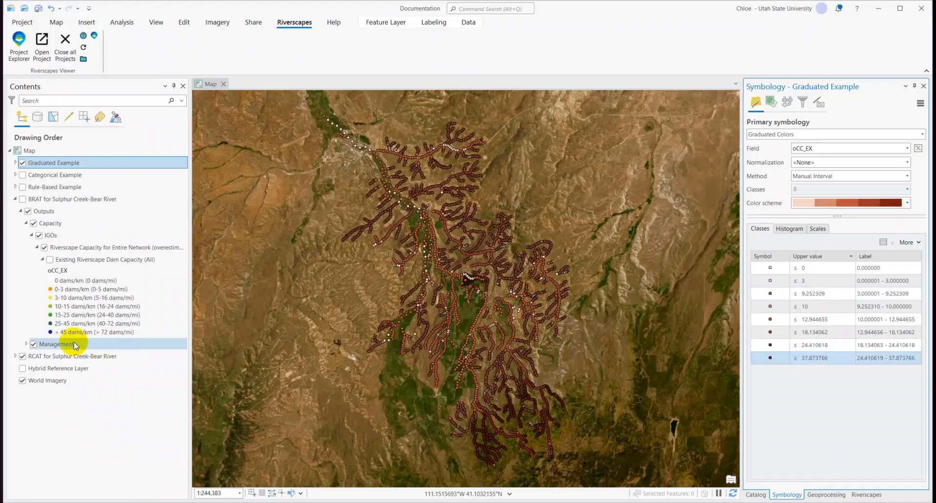
left_click(711, 429)
left_click(809, 359)
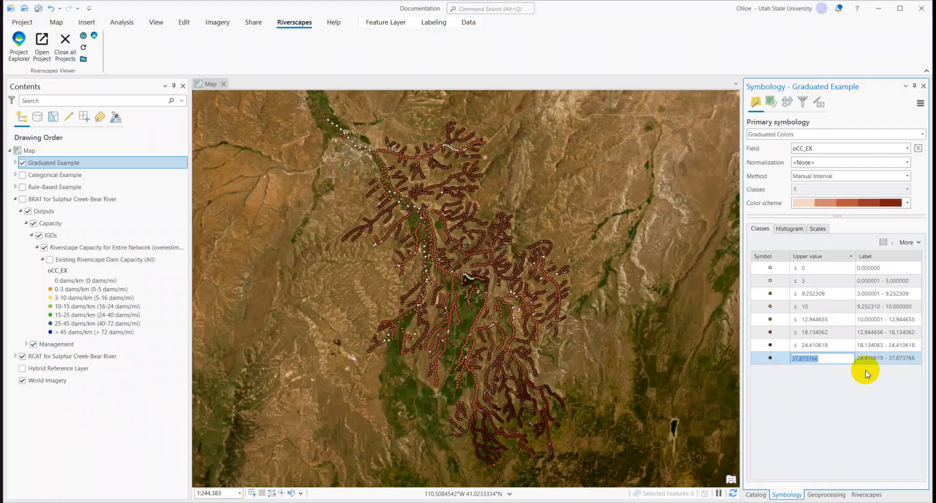
type("100000000")
key("Return")
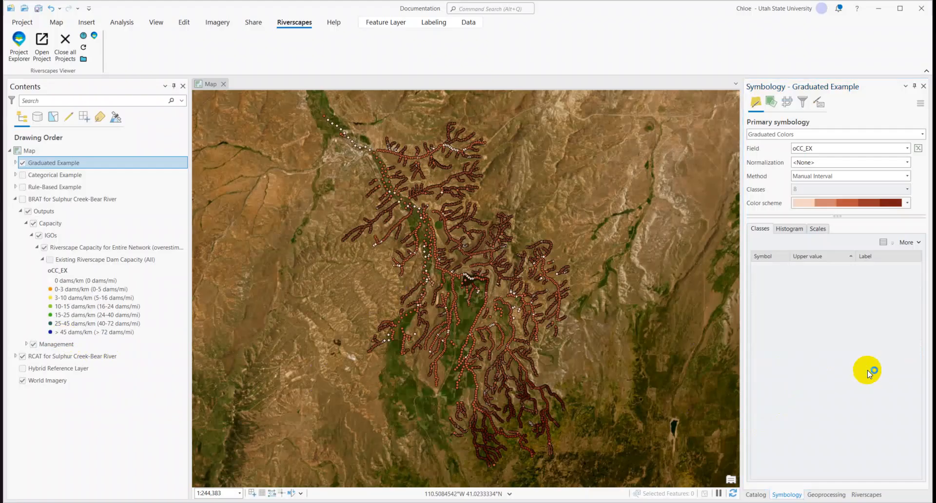
- Set the upper values of the three classes preceding the last one to 15, 25 and 45
left_click(839, 345)
type("45")
key("Return")
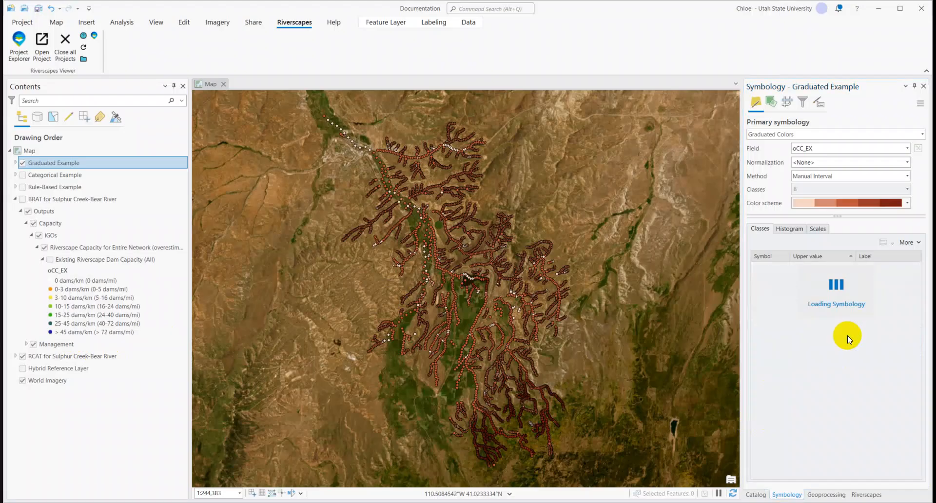
left_click(825, 335)
type("25")
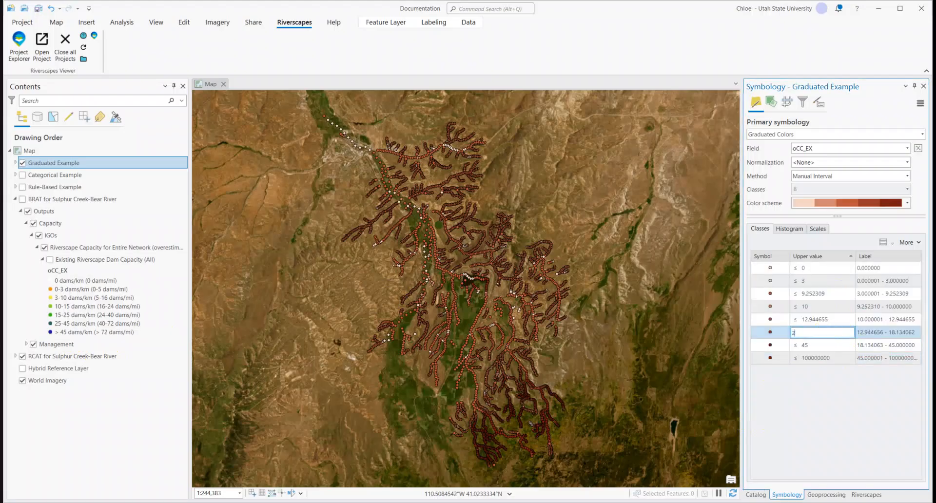
key("Return")
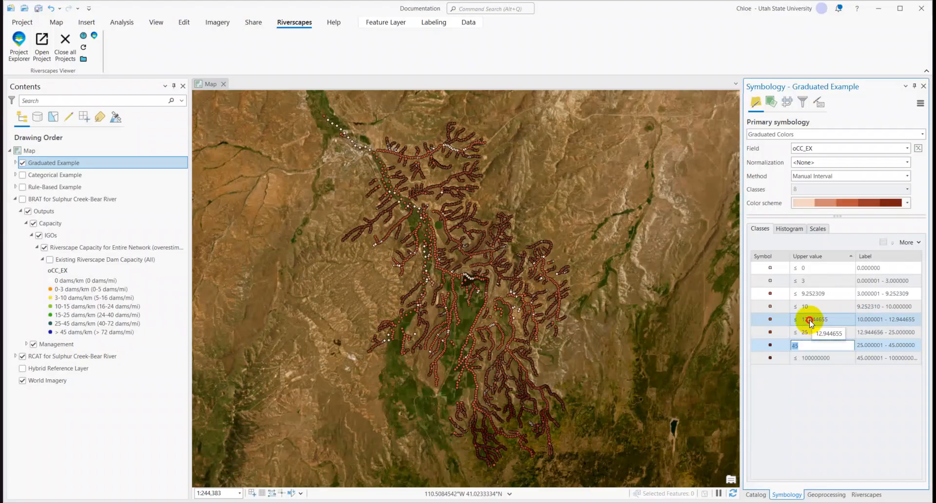
left_click(809, 320)
type("15")
key("Return")
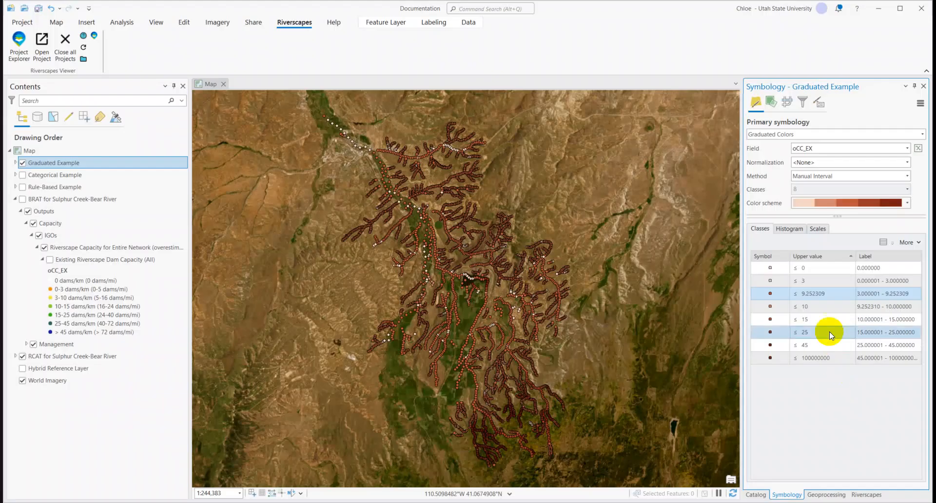
- Remove the extra class with upper value 9.252309 and open the labels of the first two classes for editing
left_click(823, 293)
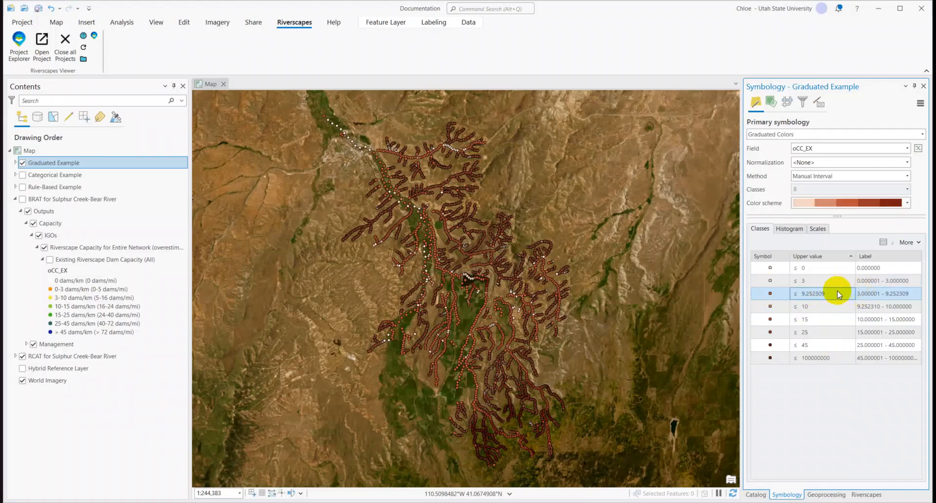
right_click(841, 294)
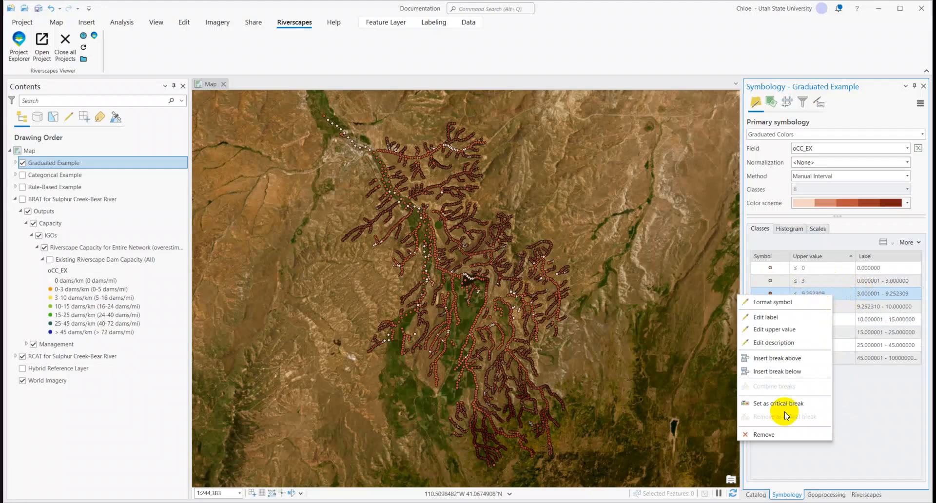
left_click(778, 433)
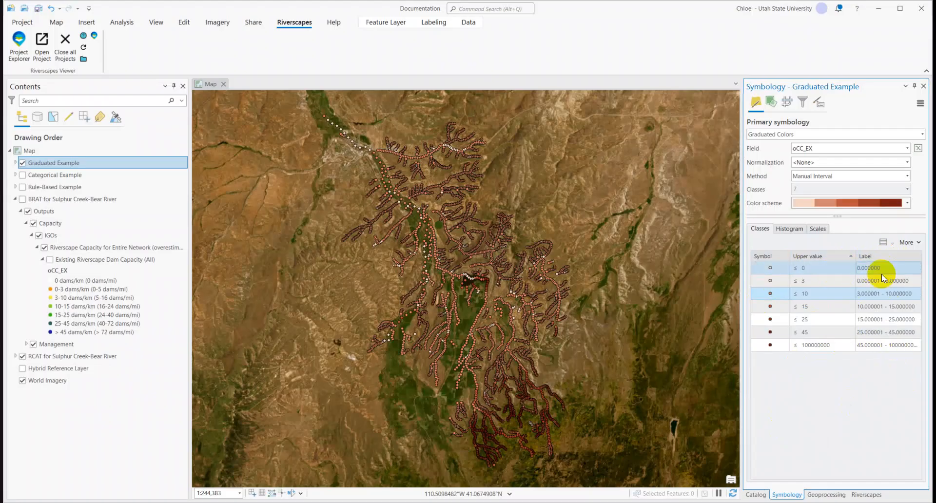
left_click(870, 270)
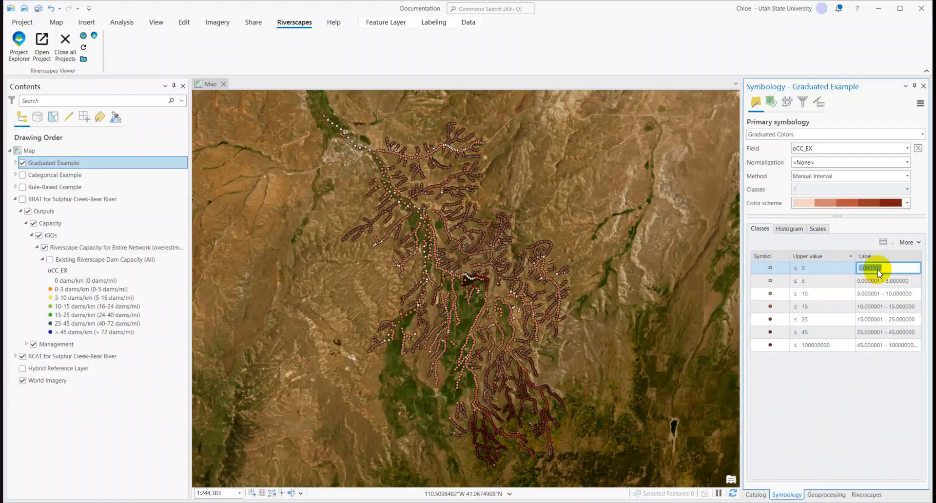
left_click(883, 279)
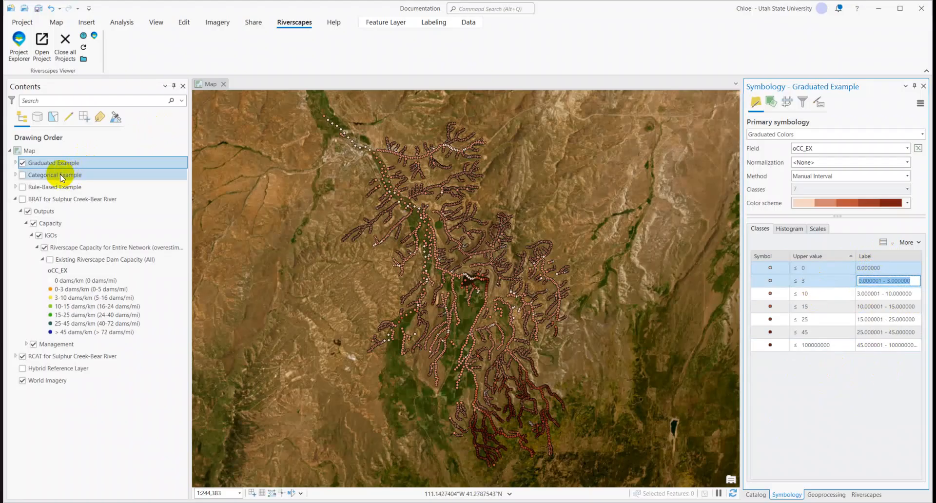
- Hide the Graduated Example layer, display the Categorical Example layer, and expand the BRAT Management group to see the Limitation legend
left_click(24, 162)
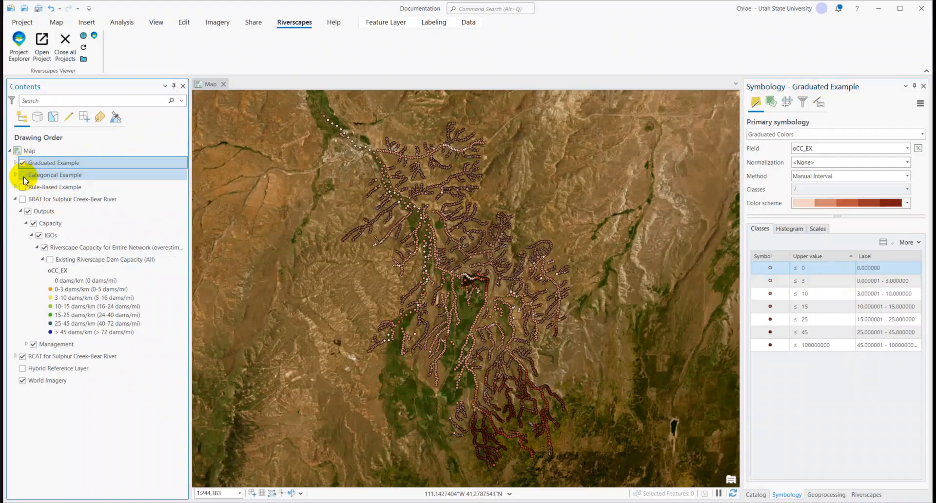
left_click(22, 163)
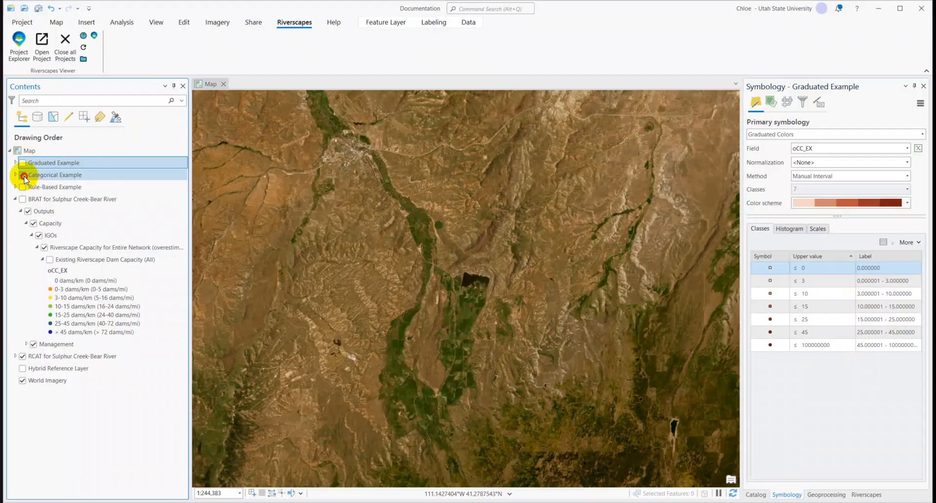
left_click(22, 174)
left_click(26, 344)
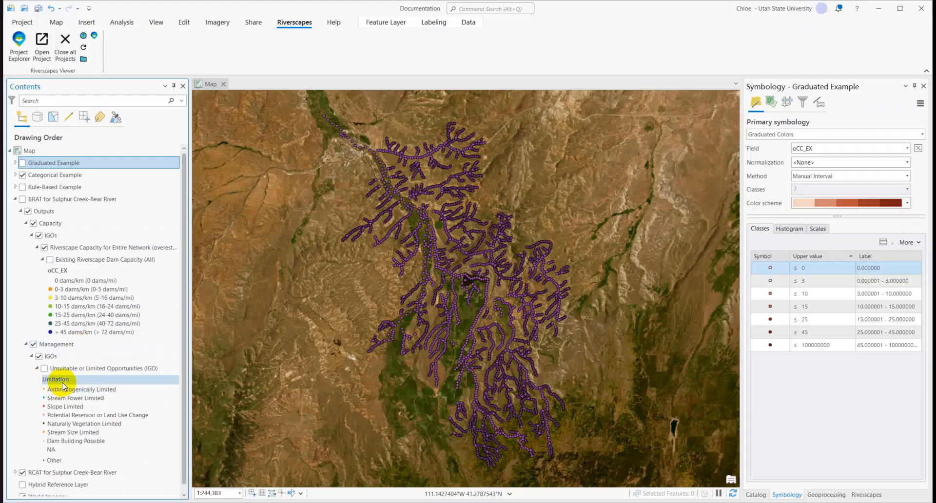
- Symbolize the Categorical Example layer with Unique Values based on the Limitation field
left_click(42, 176)
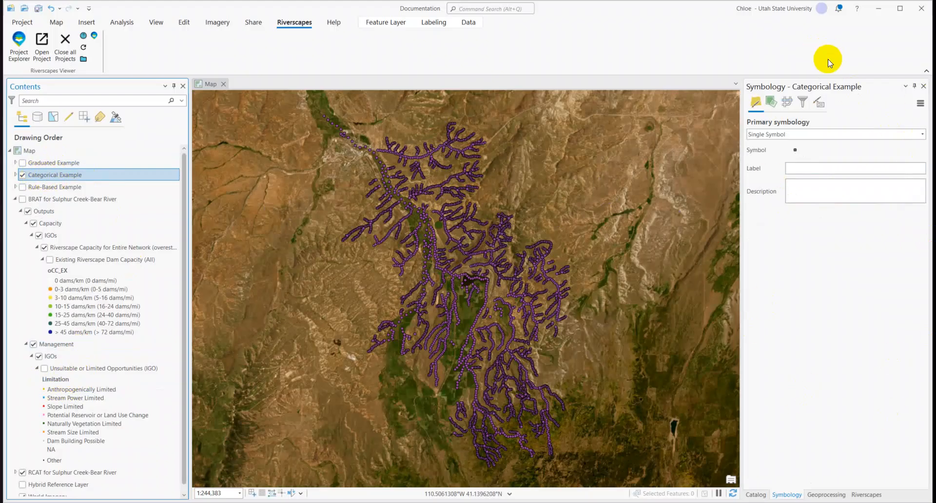
left_click(923, 139)
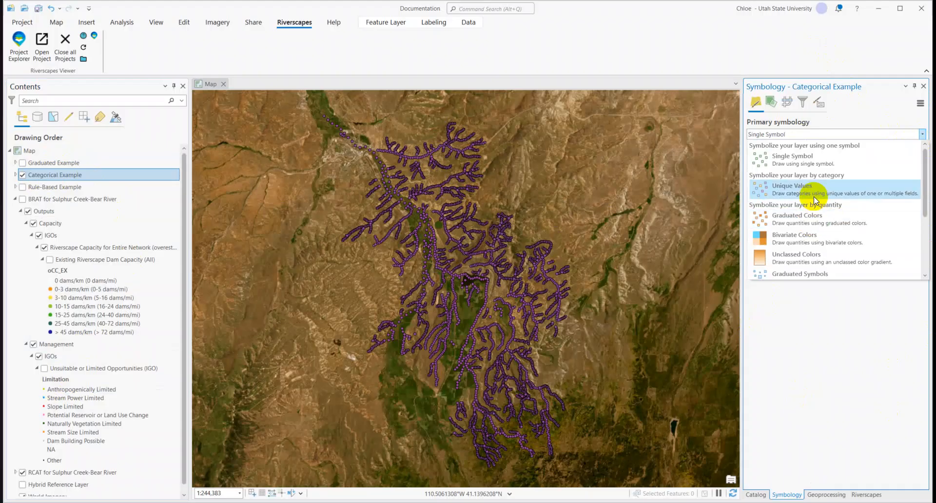
left_click(784, 194)
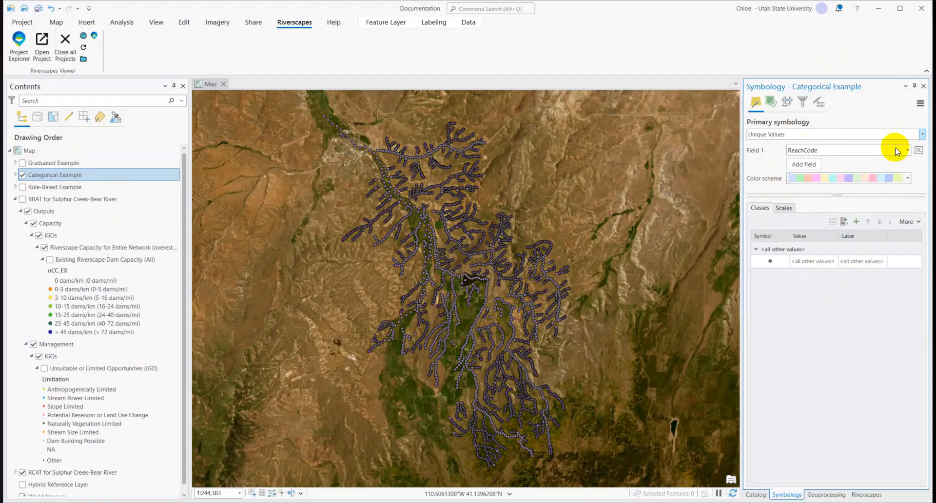
left_click(908, 151)
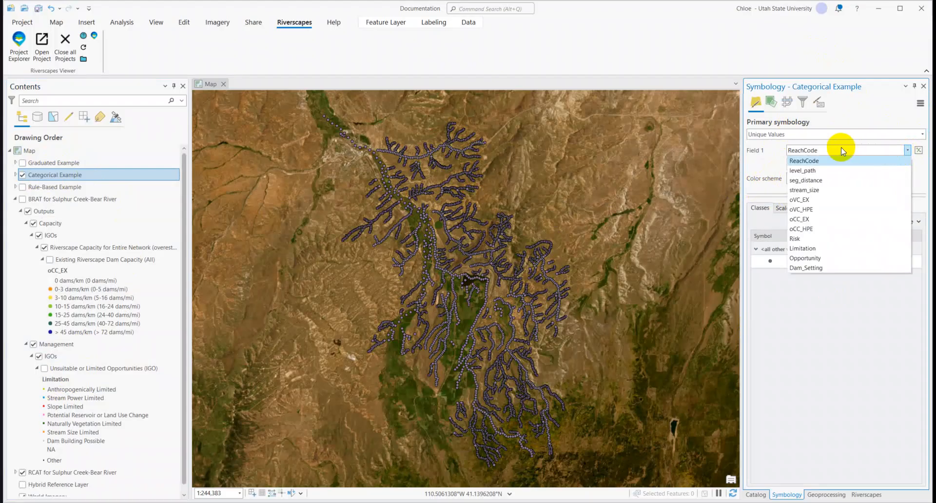
left_click(811, 248)
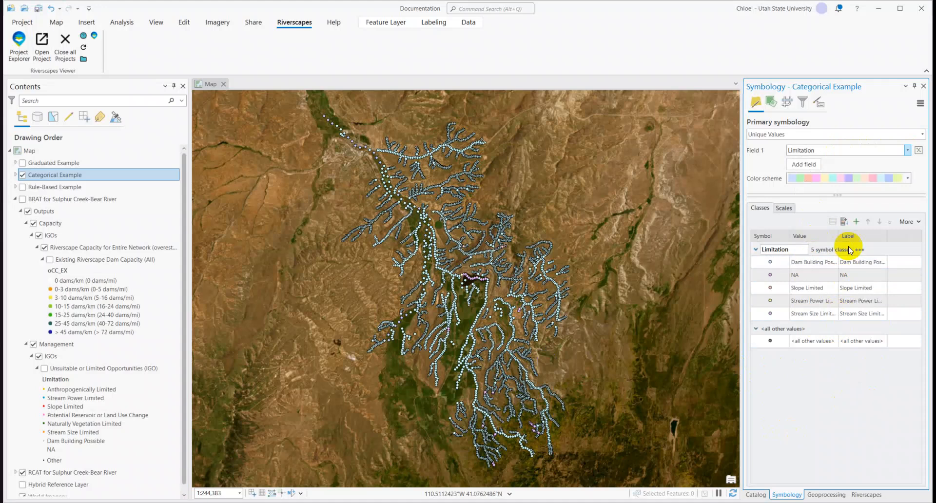
- Check the list of values that can be added to the Limitation classes, then return to the class list
left_click(856, 222)
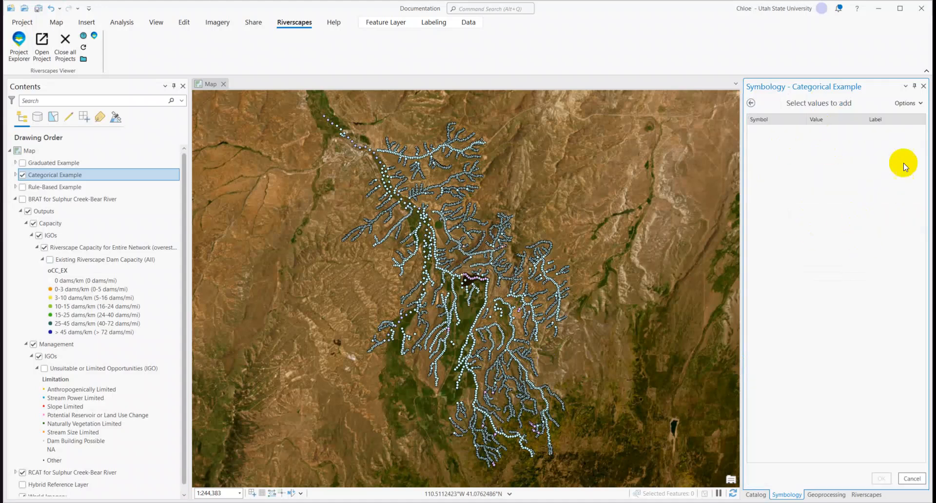
left_click(750, 105)
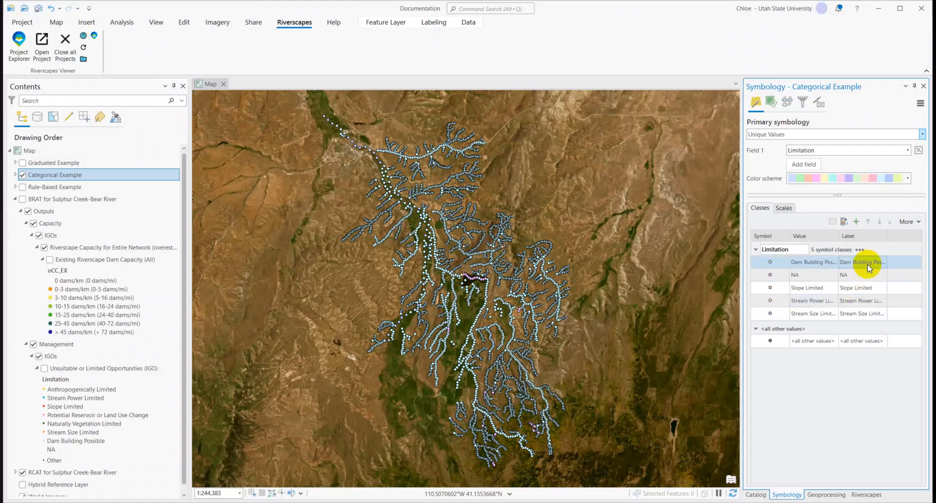
left_click(542, 387)
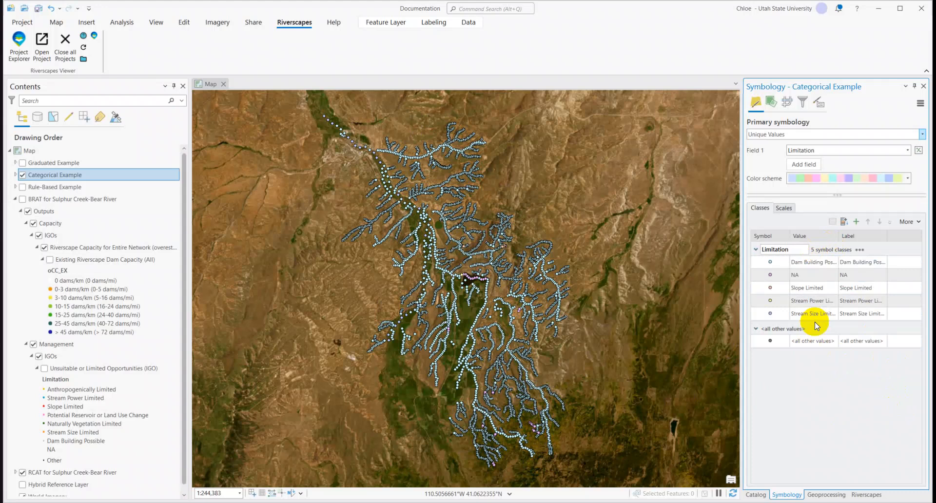
- Move the NA class to the end of the Limitation class list
left_click(821, 274)
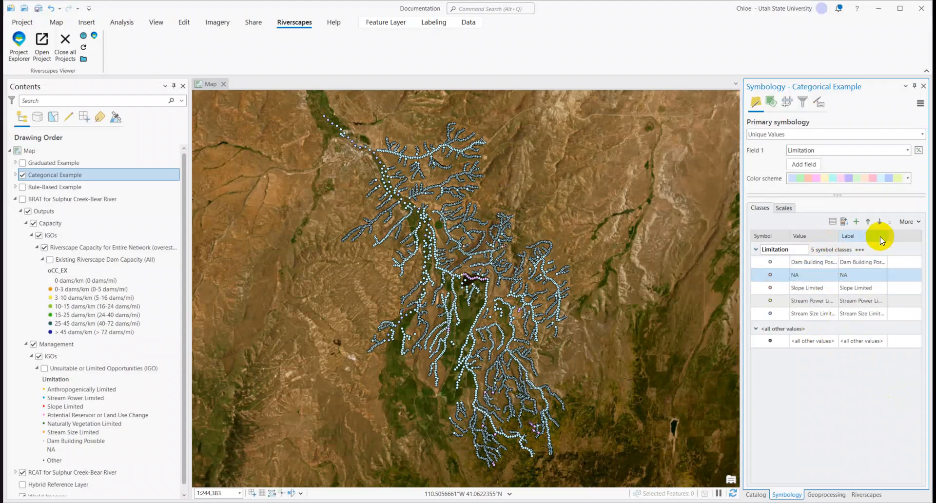
left_click(878, 225)
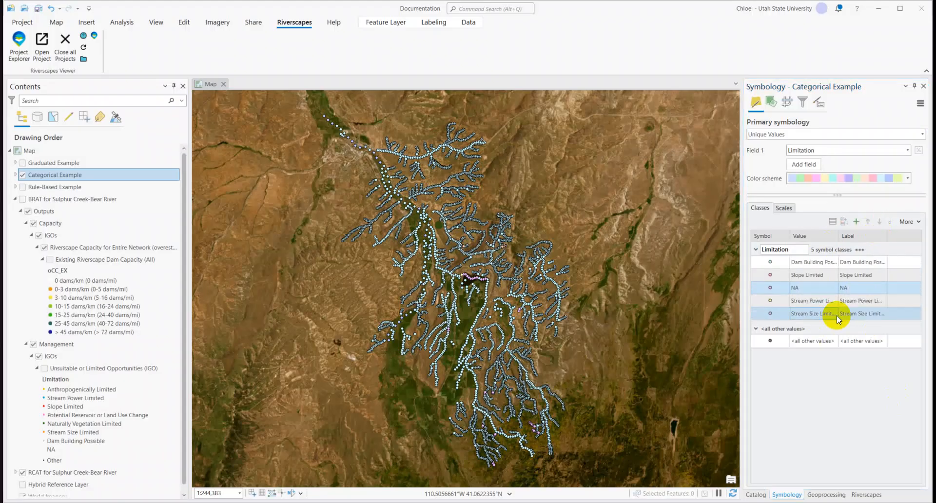
left_click_drag(862, 285, 863, 316)
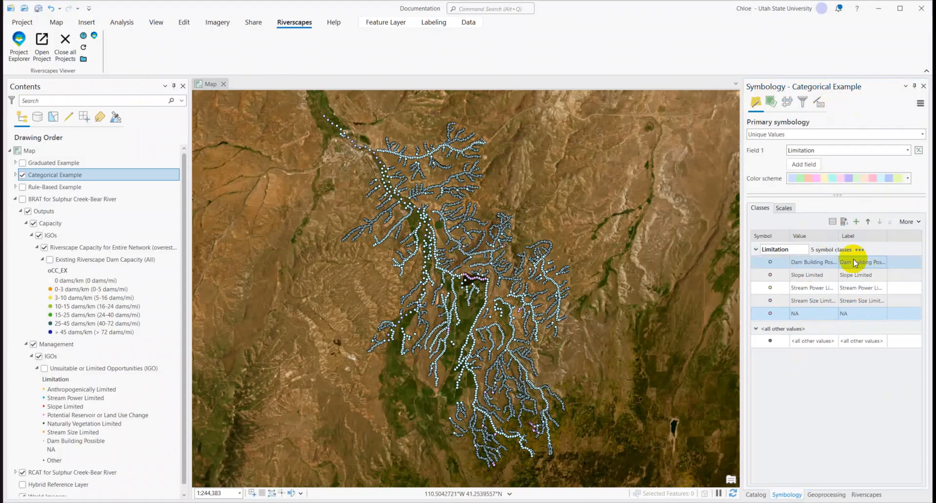
- Hide Categorical Example, then display the RCAT project's Riparian Vegetation Conversion Type (IGO) layer and bring up its symbology
left_click(25, 175)
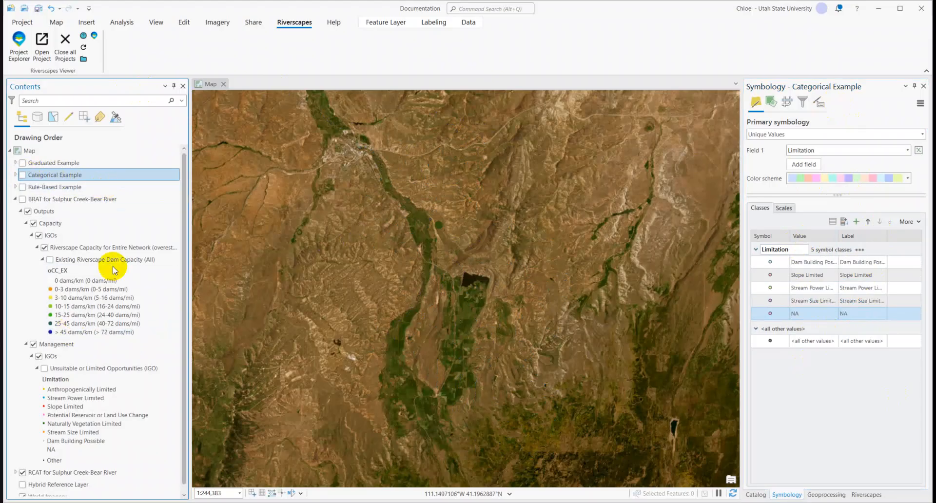
scroll(68, 390, "down", 1)
left_click(15, 467)
scroll(132, 368, "down", 5)
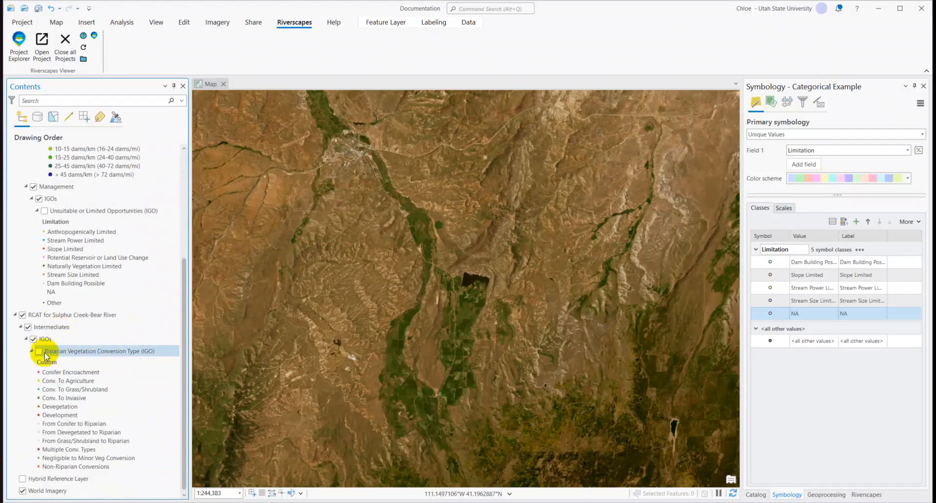
left_click(39, 351)
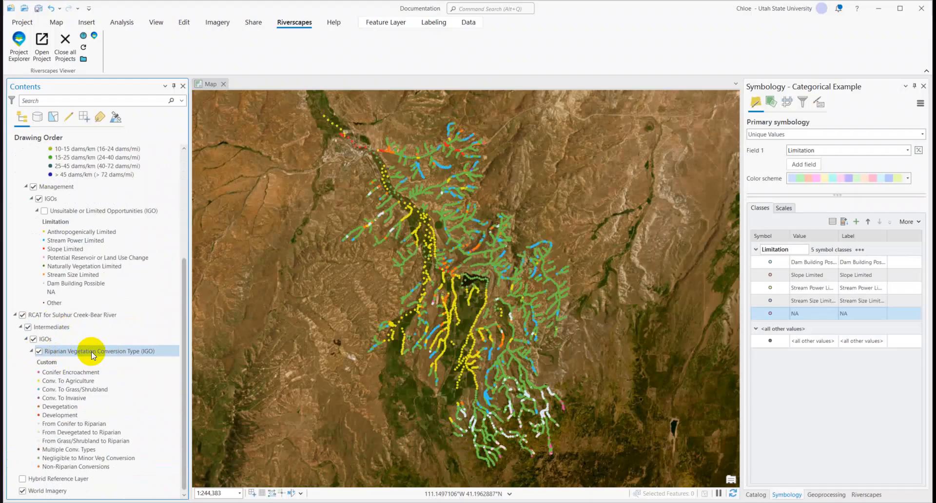
left_click(62, 350)
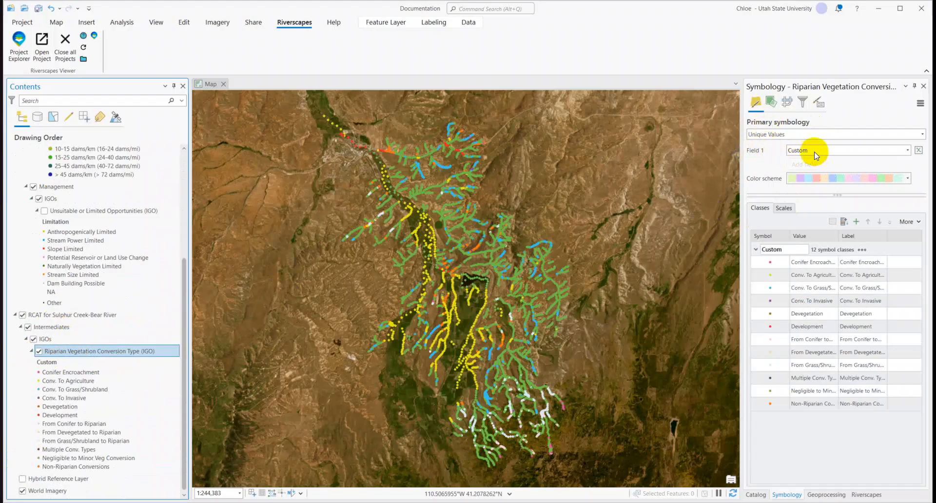
- Examine the Arcade expression behind the custom classes of the Riparian Vegetation Conversion Type (IGO) layer, then return to its class list
left_click(919, 153)
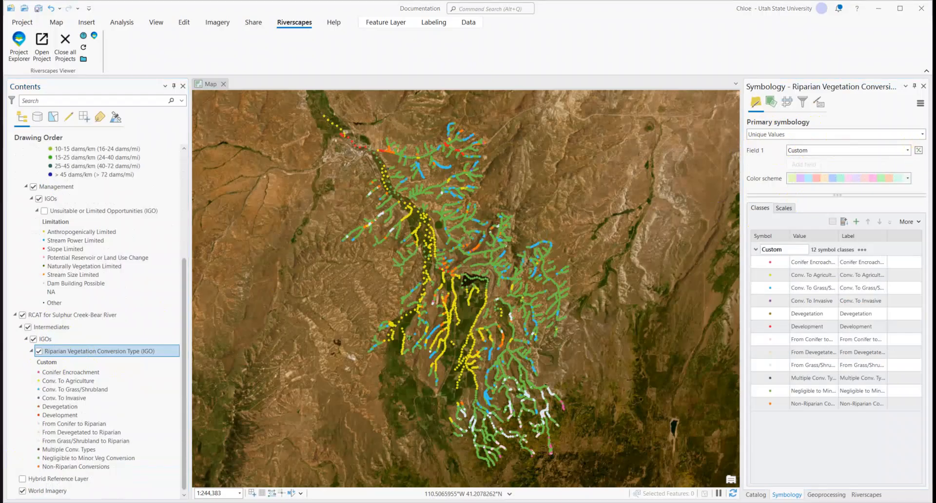
left_click(332, 125)
left_click_drag(0, 88, 499, 80)
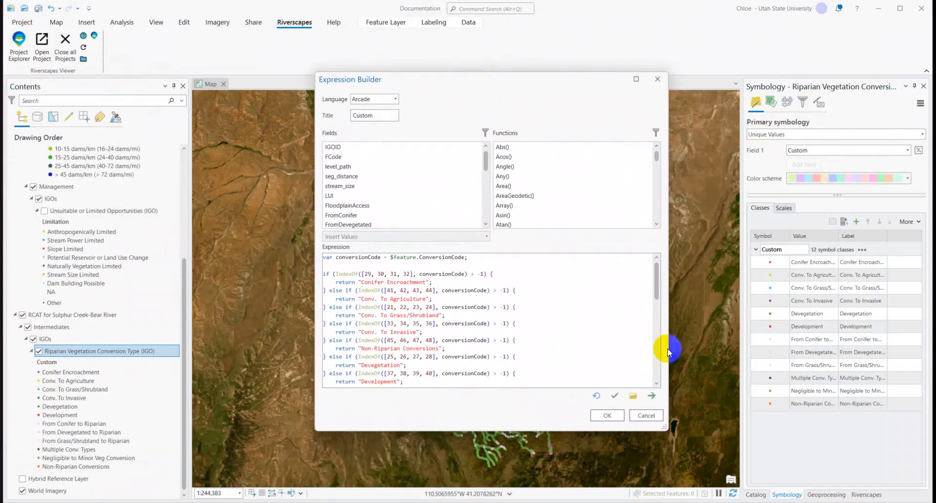
left_click_drag(564, 83, 531, 76)
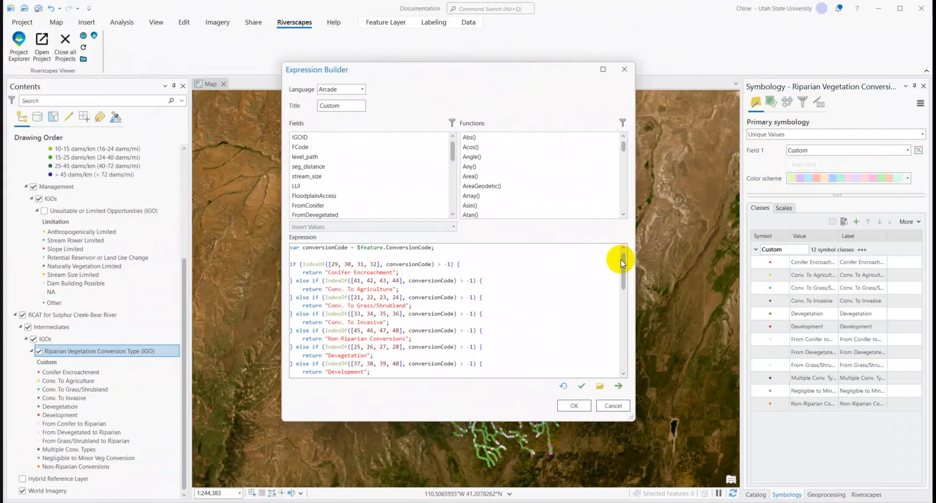
left_click_drag(624, 265, 648, 230)
left_click(575, 408)
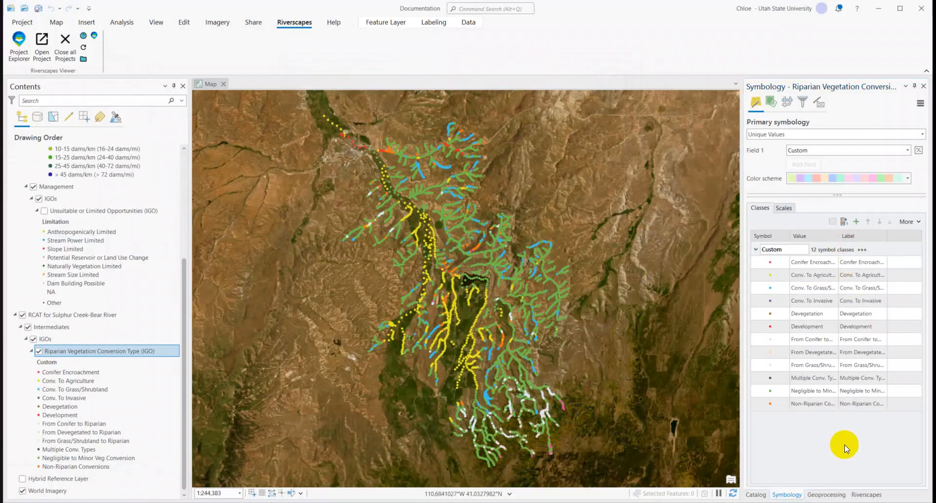
left_click(821, 376)
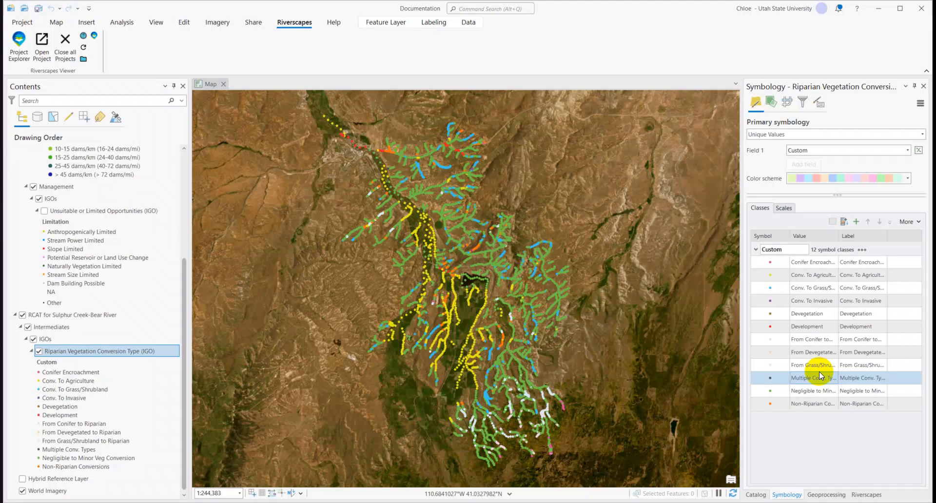
- Review how the Custom expression's IndexOf conditions assign conversionCode values to class names, then close the expression
left_click(919, 150)
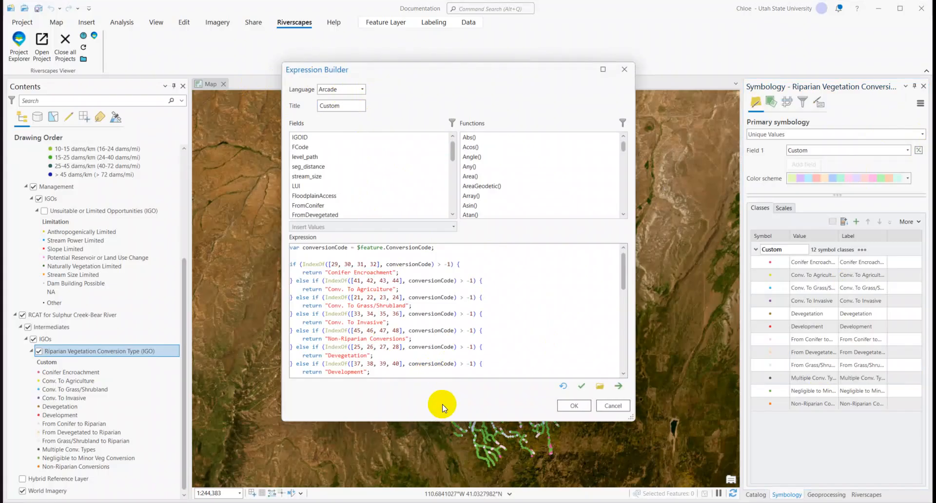
scroll(418, 302, "down", 4)
scroll(419, 308, "up", 3)
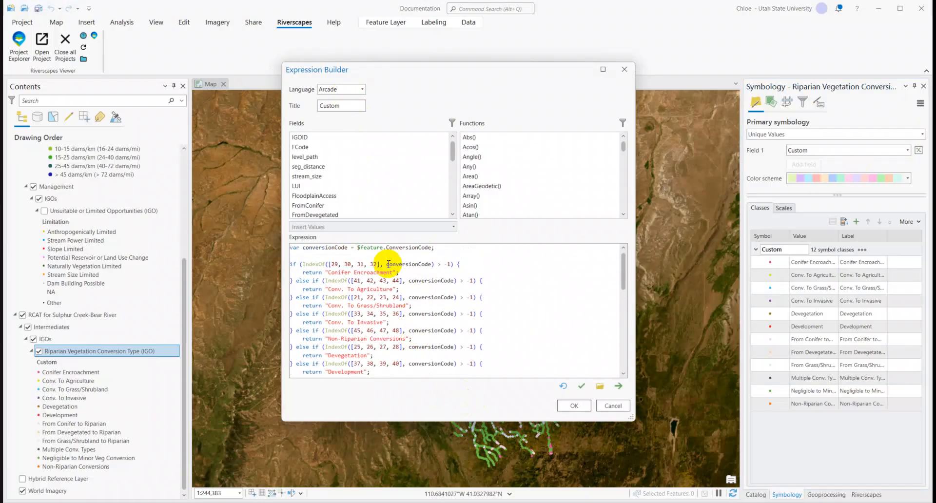
scroll(459, 319, "down", 4)
scroll(457, 327, "up", 4)
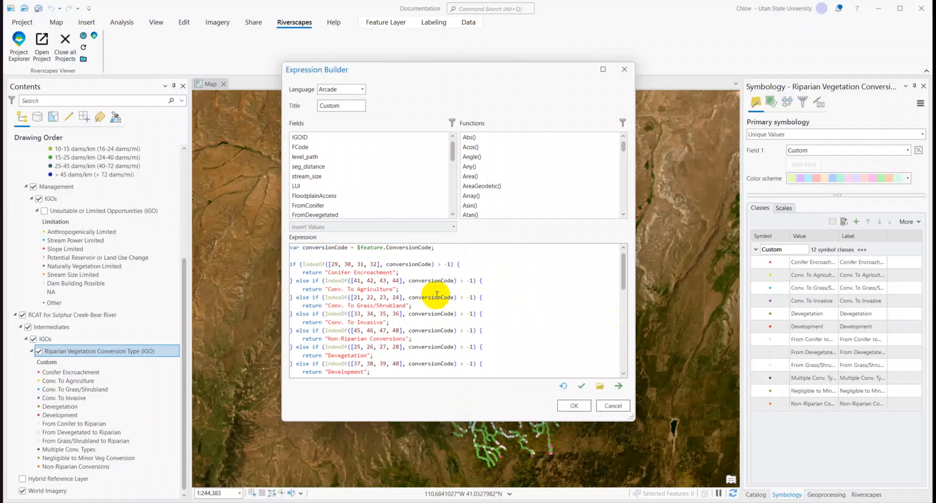
scroll(432, 294, "down", 2)
left_click_drag(623, 294, 619, 263)
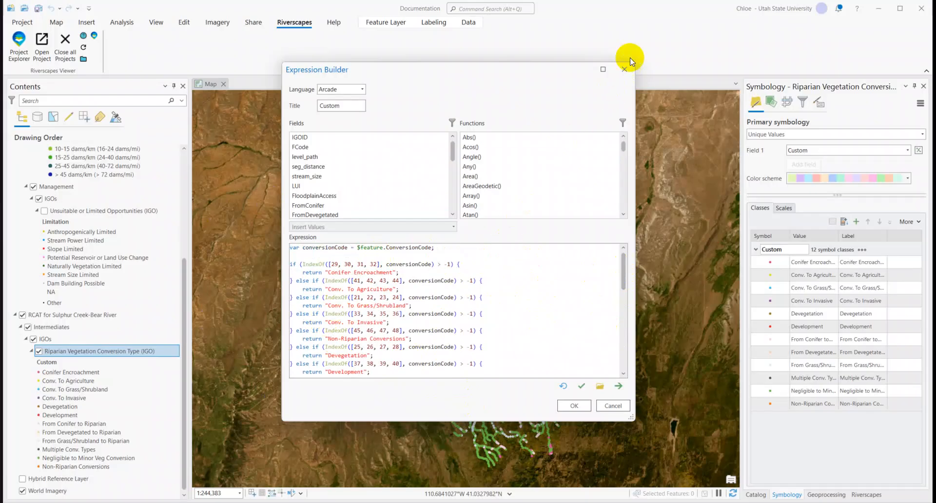
left_click(628, 69)
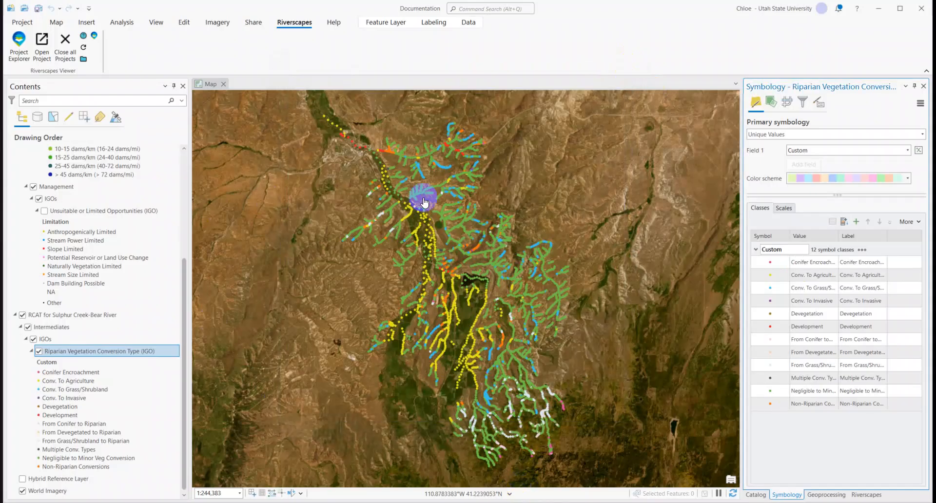
- Bring up the symbol properties of the Graduated Example layer's ≤ 0 class and set the outline width to 0 pt
scroll(49, 205, "up", 5)
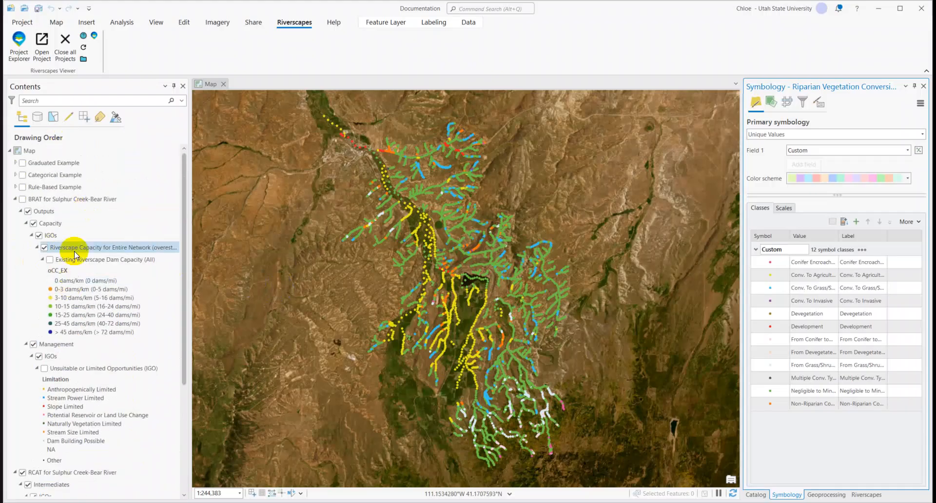
left_click(48, 163)
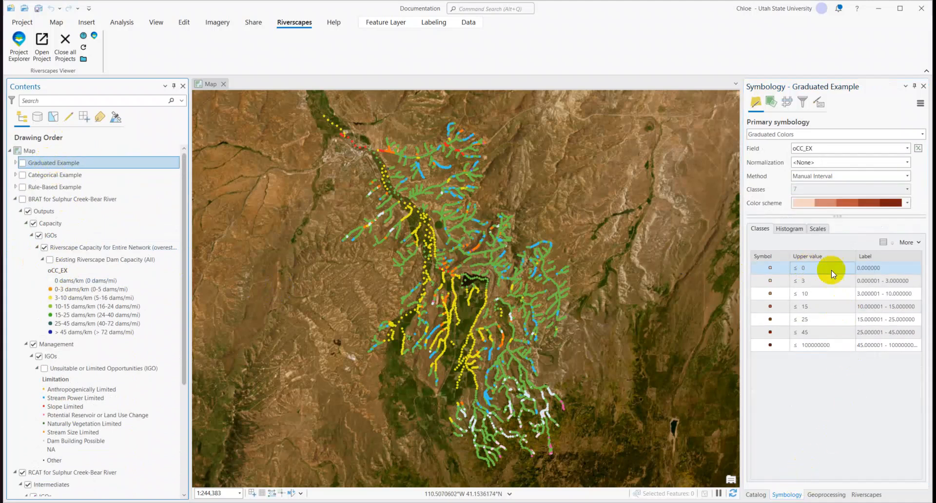
left_click(857, 345)
left_click(783, 271)
left_click(770, 268)
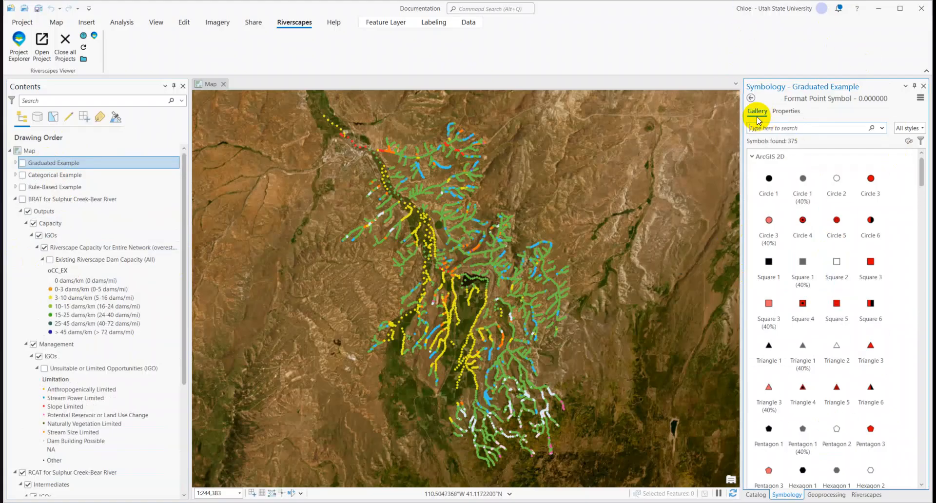
left_click(786, 112)
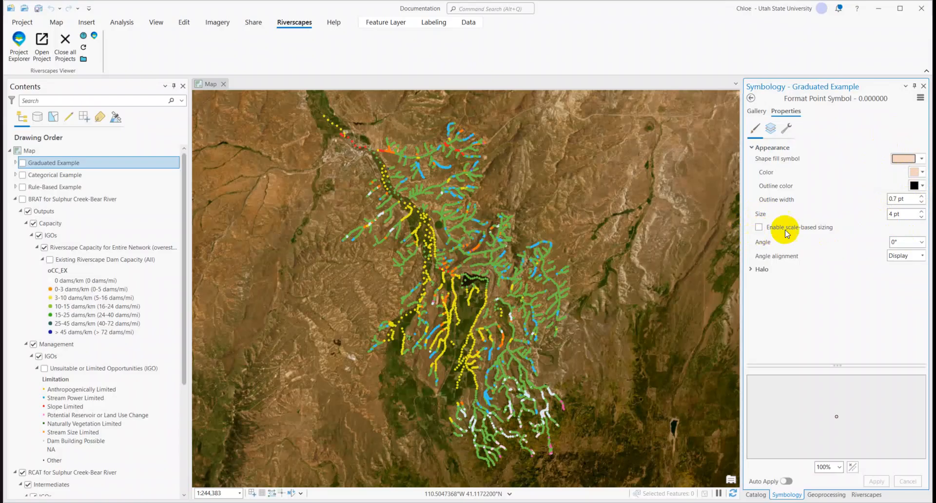
left_click(921, 202)
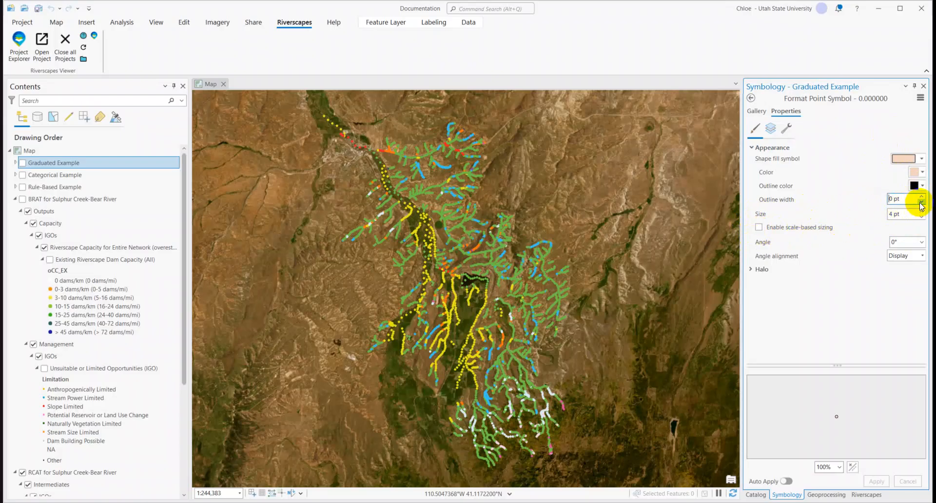
- Bring up the Color Editor for the ≤ 0 class symbol's fill color and check its HEX code
left_click(921, 172)
left_click(921, 173)
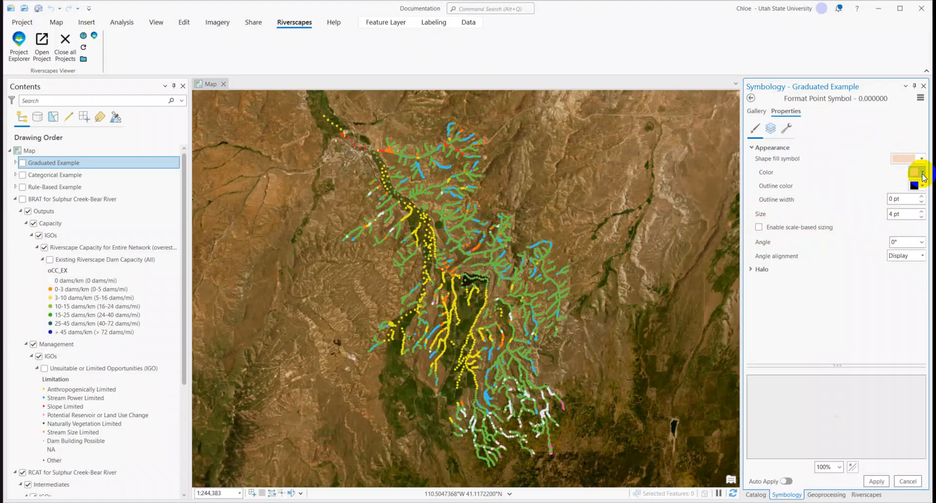
left_click(922, 175)
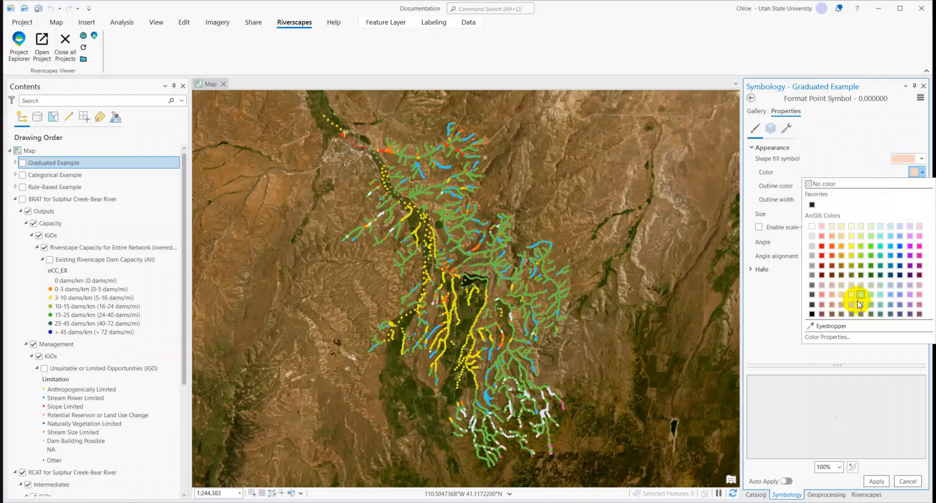
left_click(808, 336)
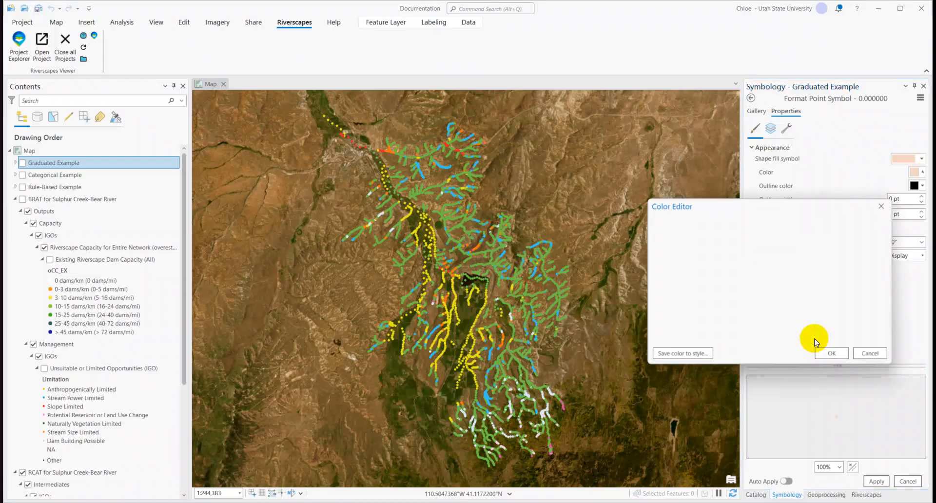
double_click(805, 338)
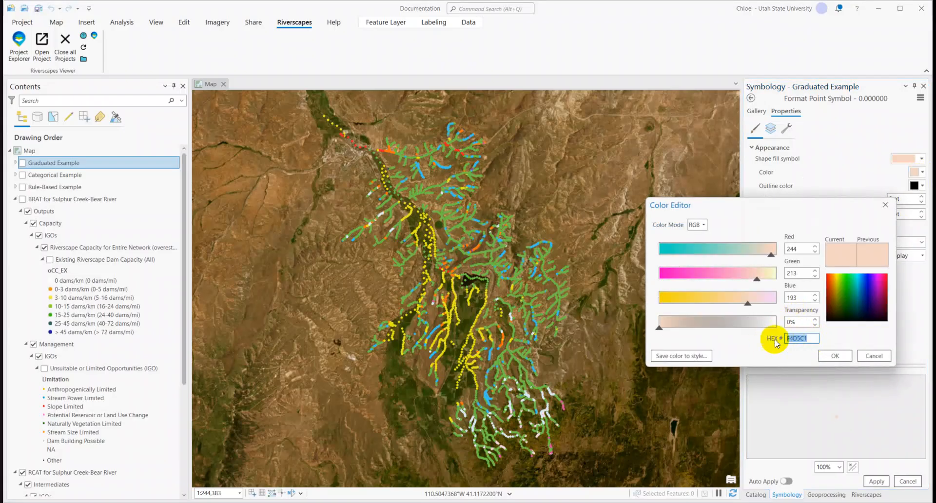
left_click(810, 337)
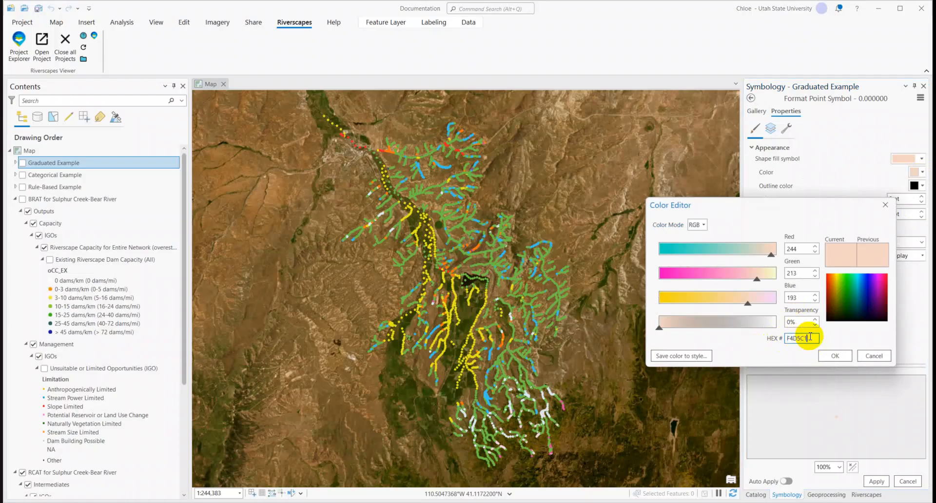
- Try the Lab color mode for the symbol's fill color, then set the color mode back to RGB
left_click(705, 224)
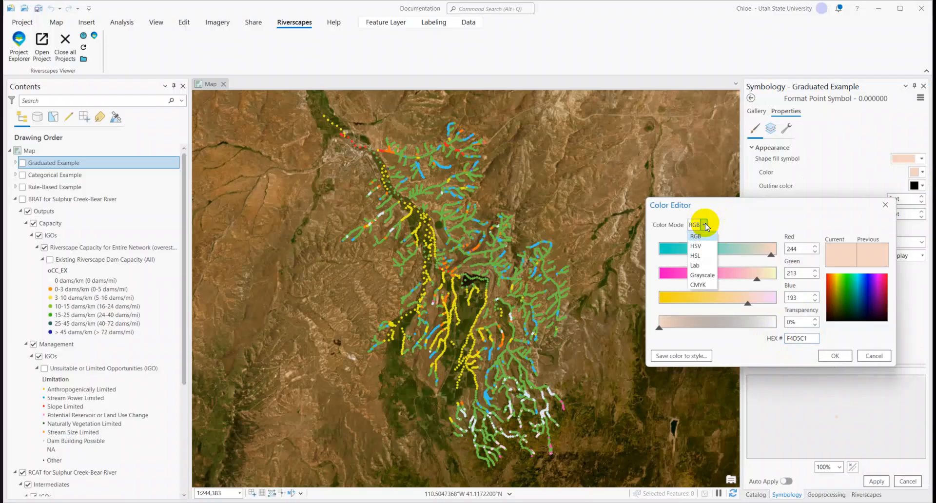
left_click(698, 265)
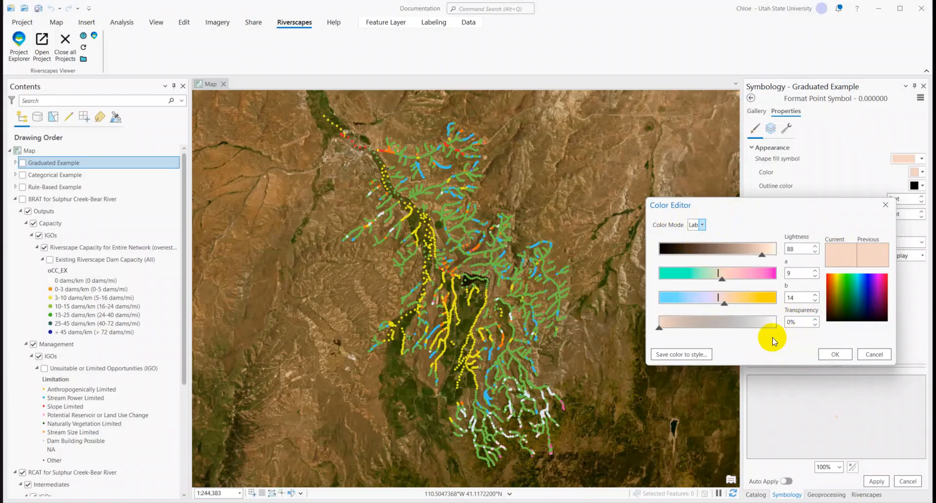
left_click(701, 226)
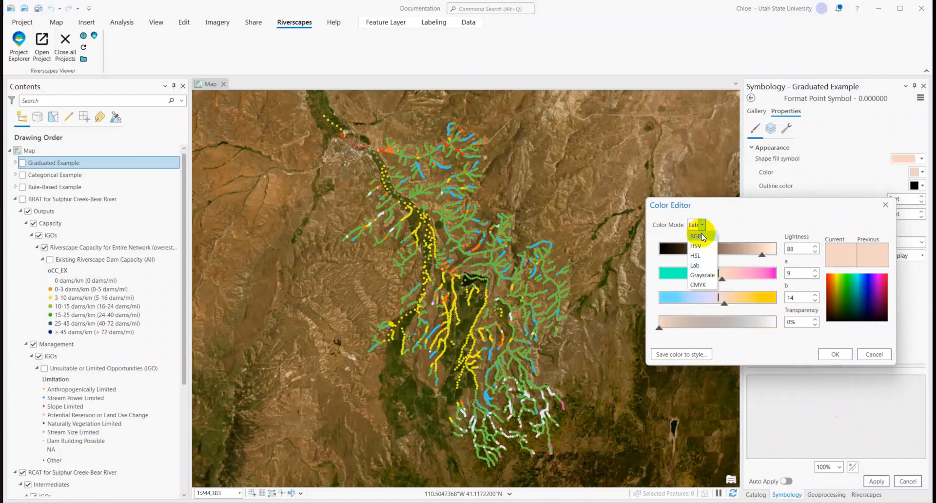
left_click(698, 244)
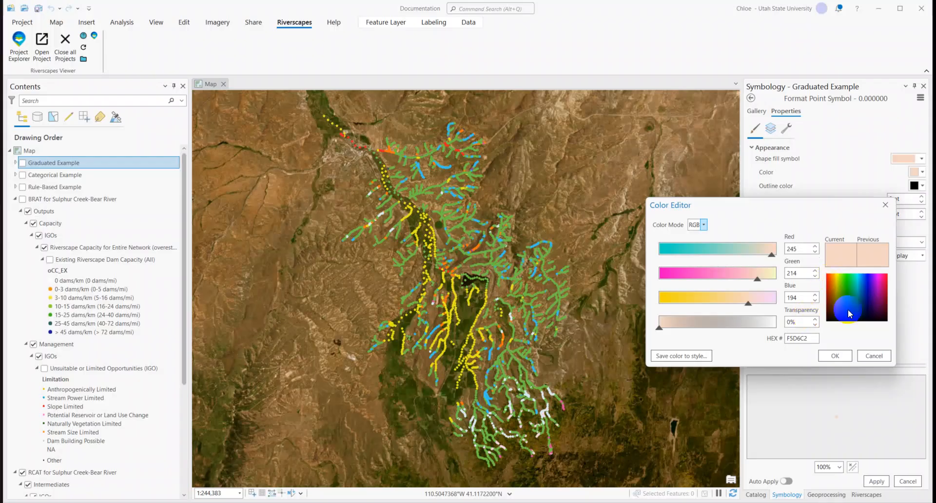
- Accept the fill color, apply the symbol changes to the ≤ 0 class, and return to the Graduated Example class list
left_click(830, 357)
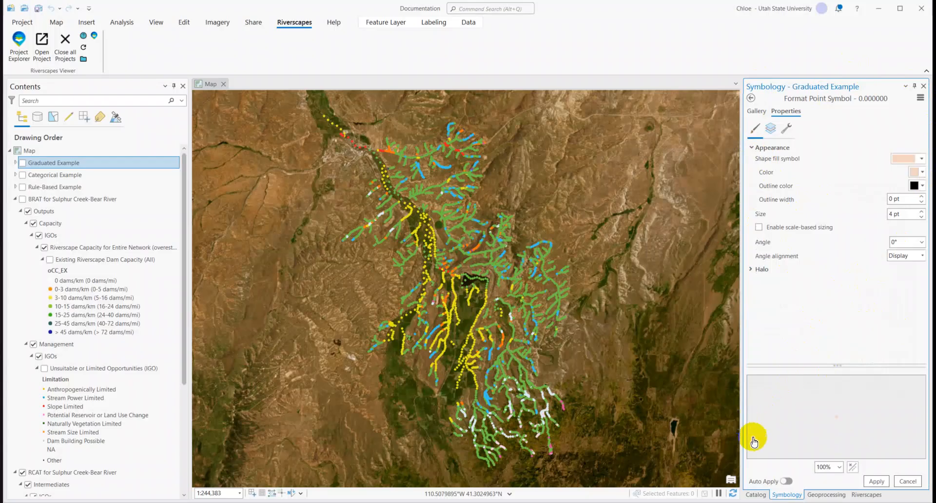
left_click(876, 482)
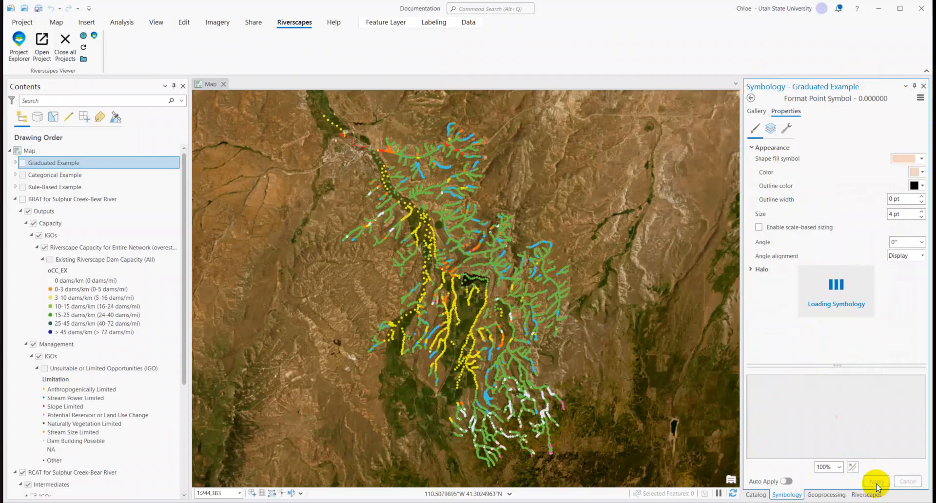
left_click(751, 99)
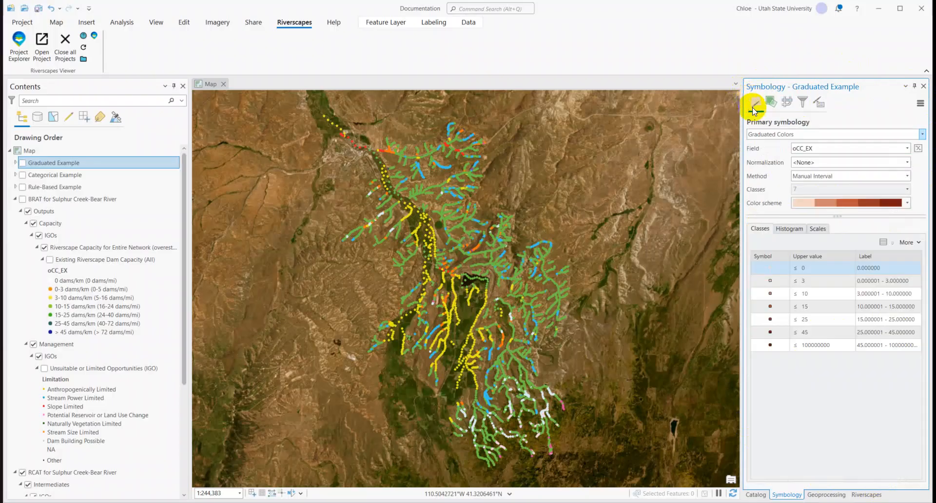
left_click(771, 311)
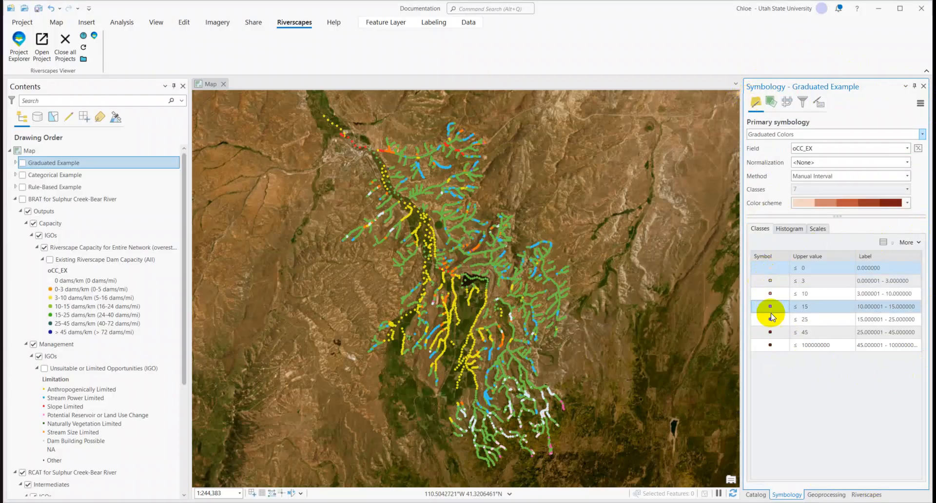